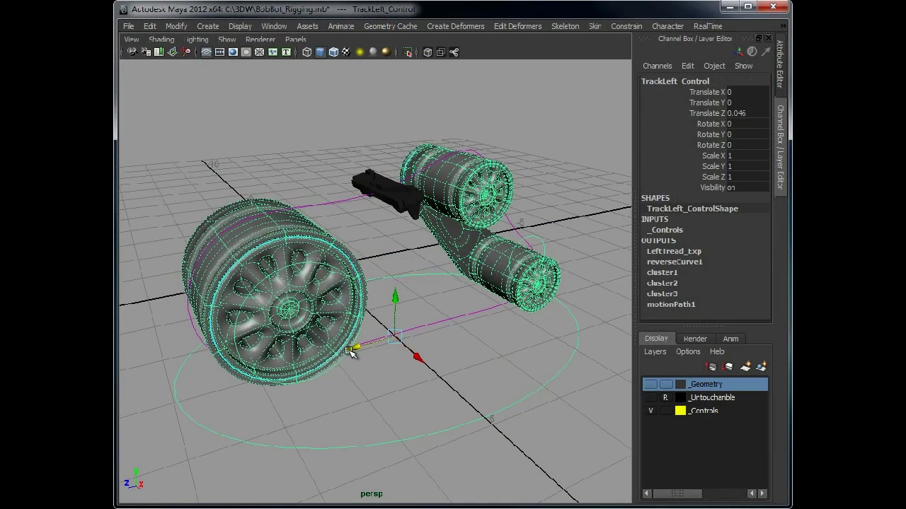
Step: Slide TrackLeft_Control to Translate Z 0.126 so the tread pieces move along the path
mouse_move(352, 347)
left_mouse_down()
mouse_move(370, 343)
mouse_move(351, 346)
left_mouse_up()
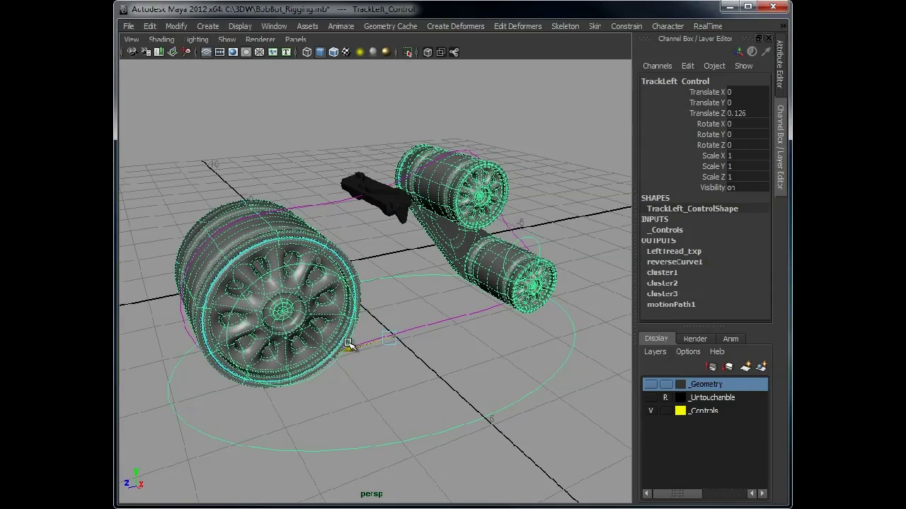
scroll(471, 342, "down", 3)
left_click_drag(467, 341, 473, 352, "alt")
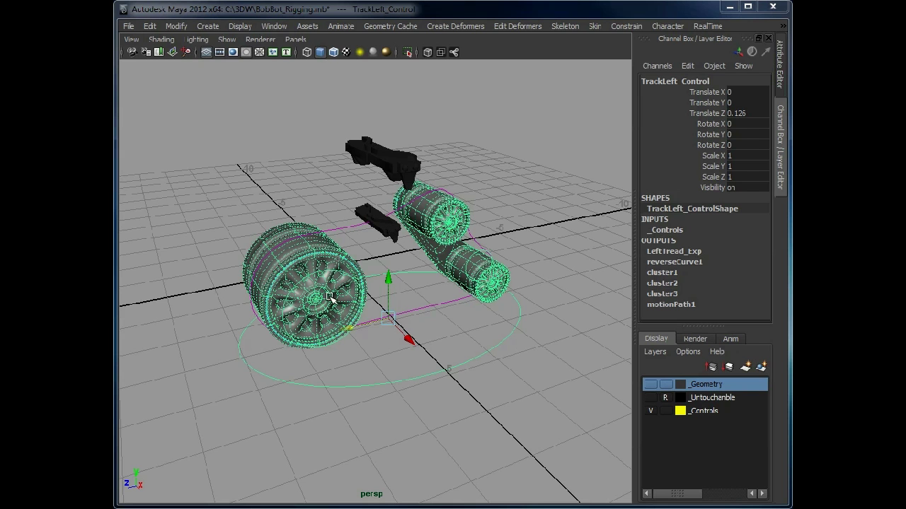
Step: Select the LeftTrackPath curve and show its motionPath1 node in the Attribute Editor
left_click(353, 226)
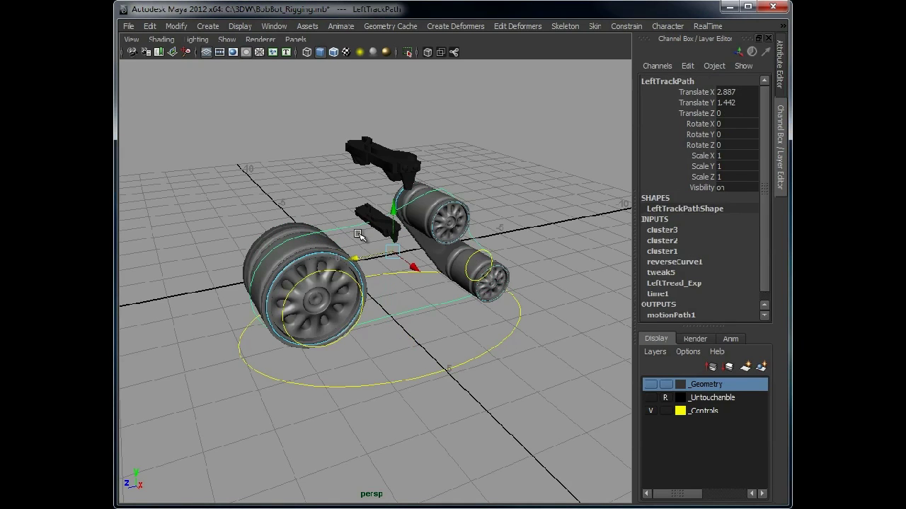
key("ctrl+a")
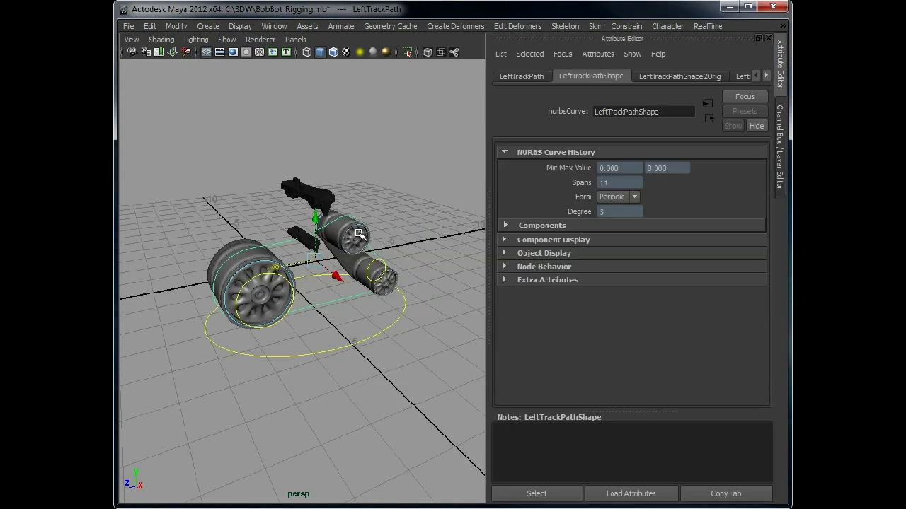
left_click(766, 77)
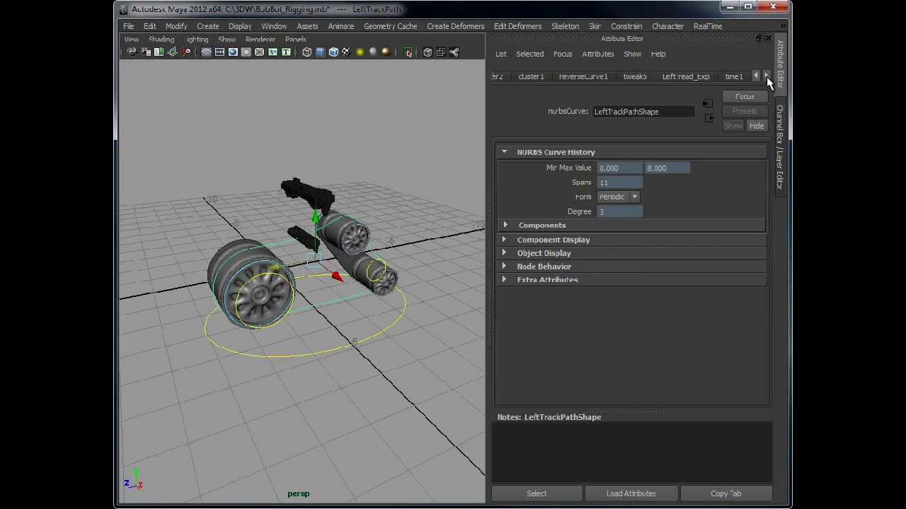
left_click(766, 76)
left_click(711, 75)
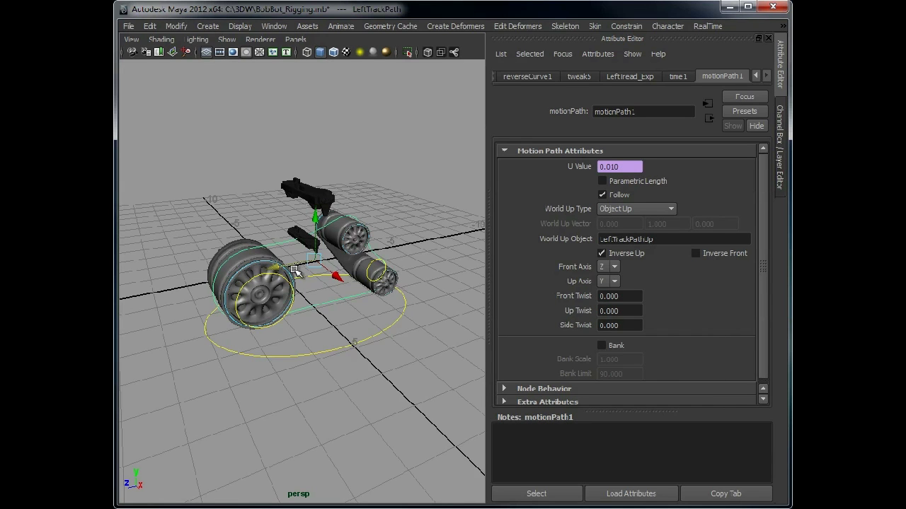
scroll(300, 272, "up", 2)
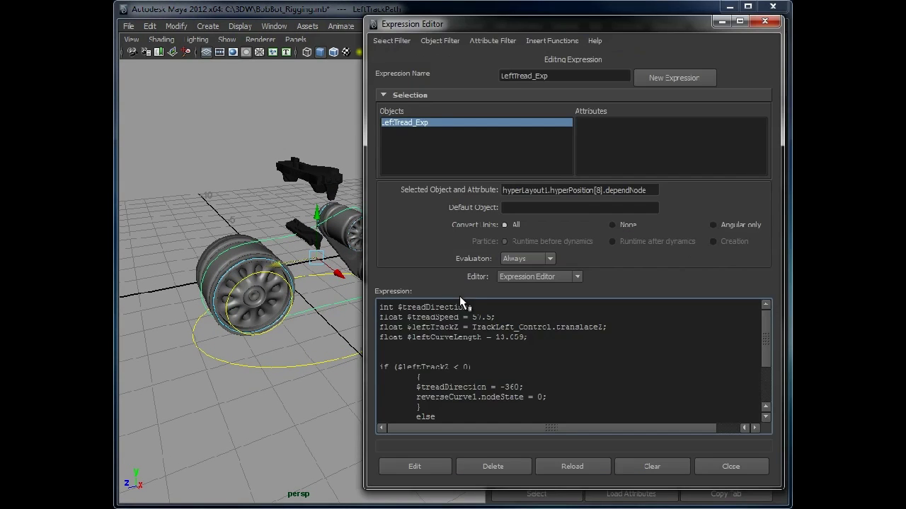
scroll(467, 338, "down", 3)
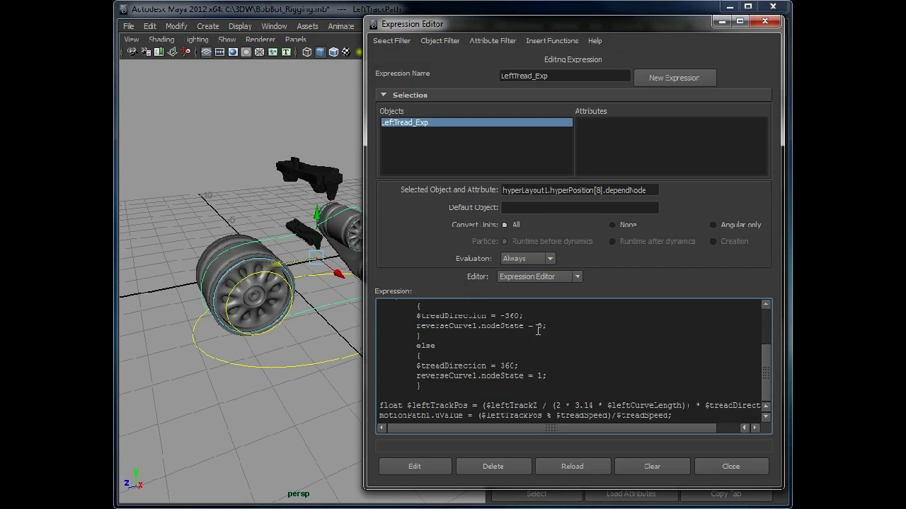
left_click(549, 327)
left_click_drag(628, 29, 554, 27)
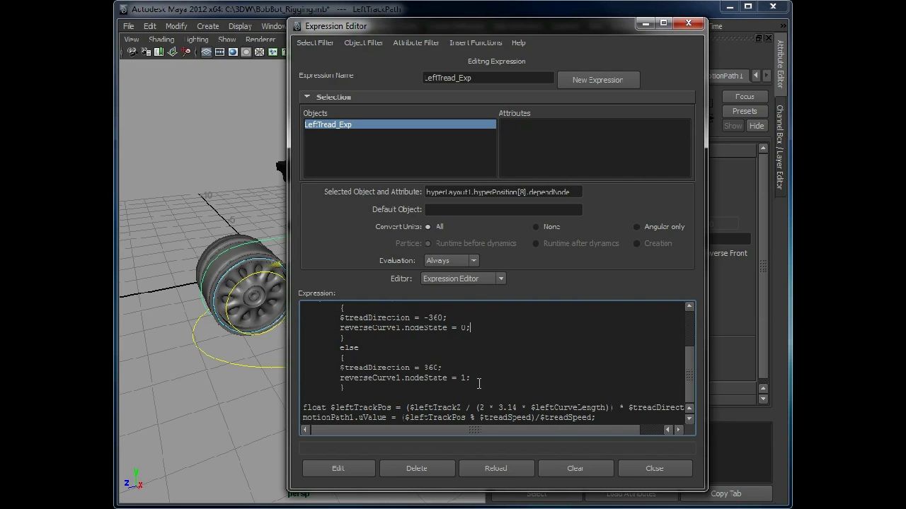
Step: Close the Expression Editor and switch to a full-window viewport with Ctrl+Space
left_click(649, 468)
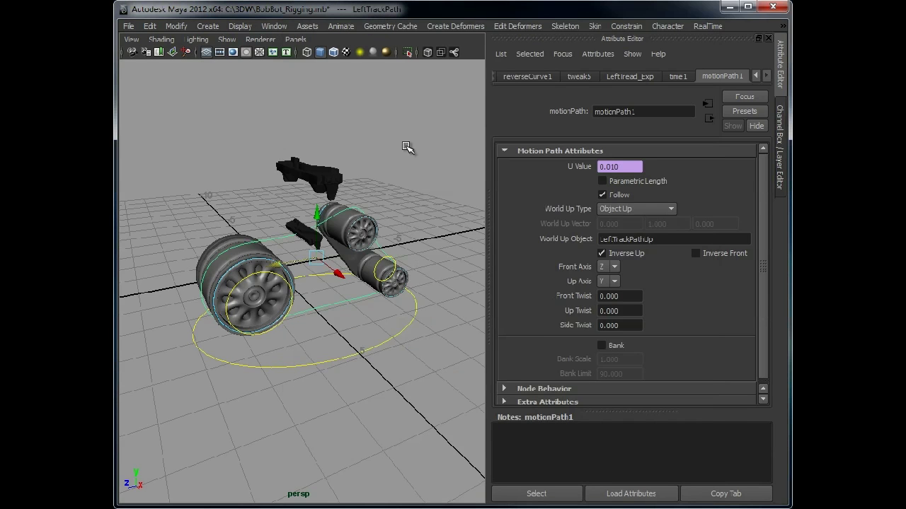
key("ctrl+space")
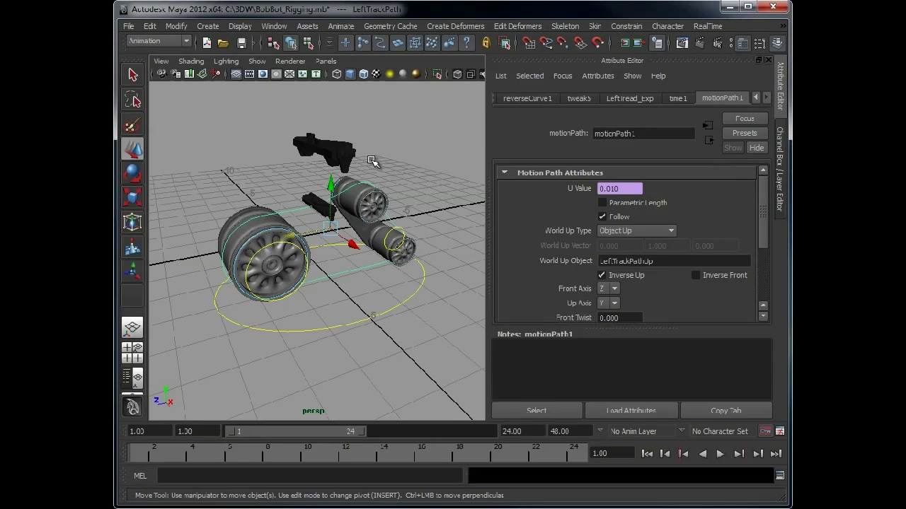
key("ctrl+space")
right_click_drag(539, 277, 449, 289, "alt")
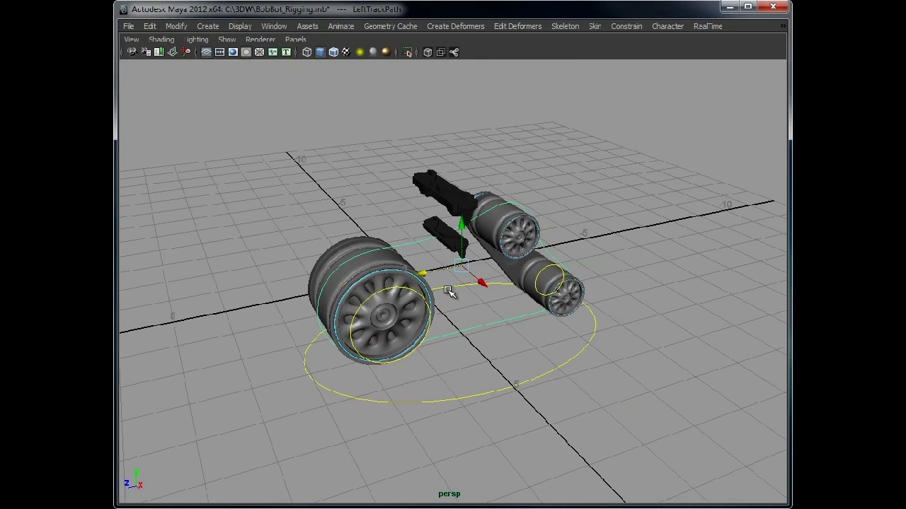
Step: Lift LTread02 up away from LTread00 and LTread01, then add the track path to the selection
left_click(433, 234)
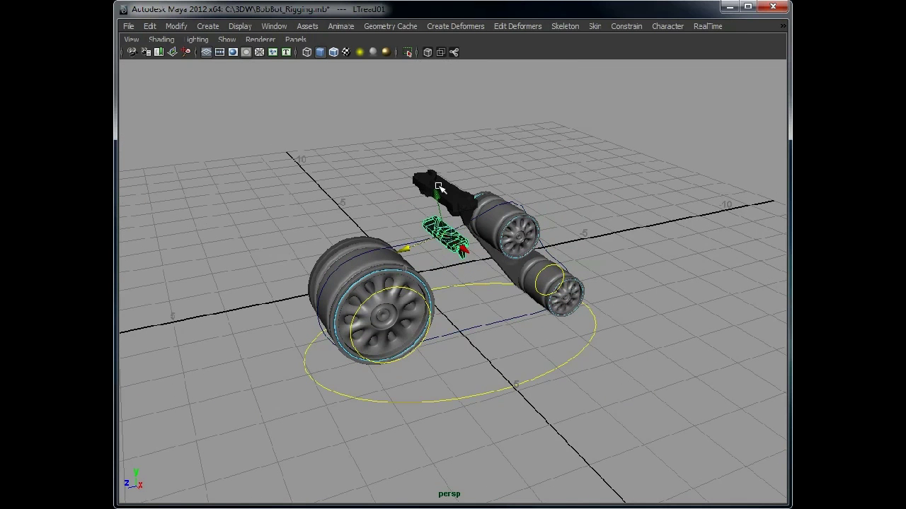
left_click_drag(438, 308, 559, 289, "alt")
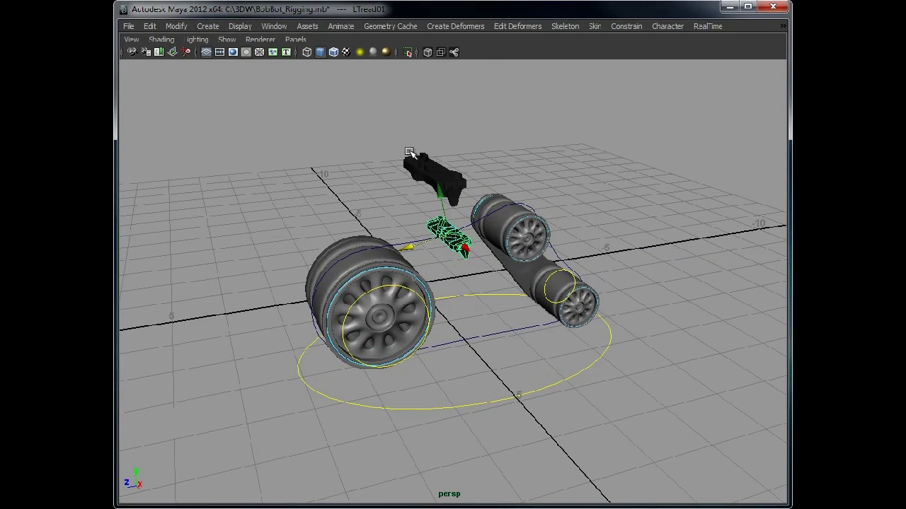
left_click(410, 153)
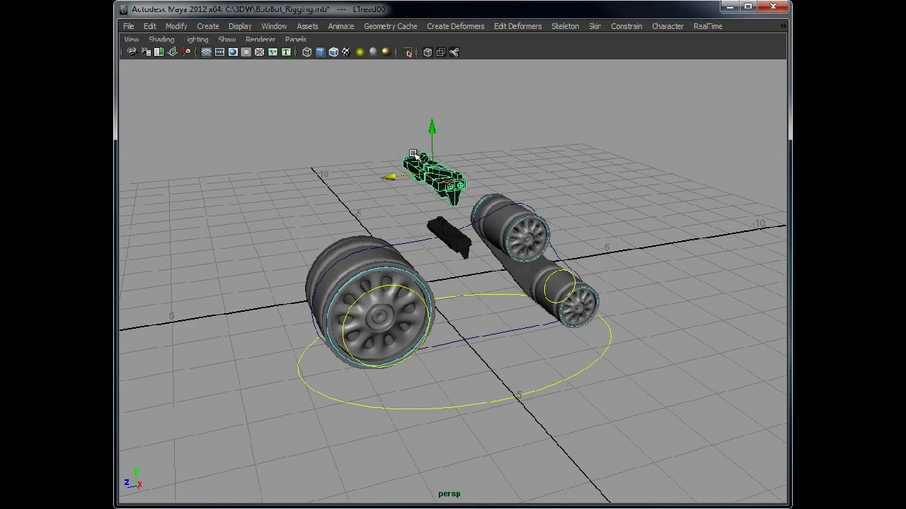
left_click(467, 244)
left_click_drag(431, 239, 540, 239, "alt")
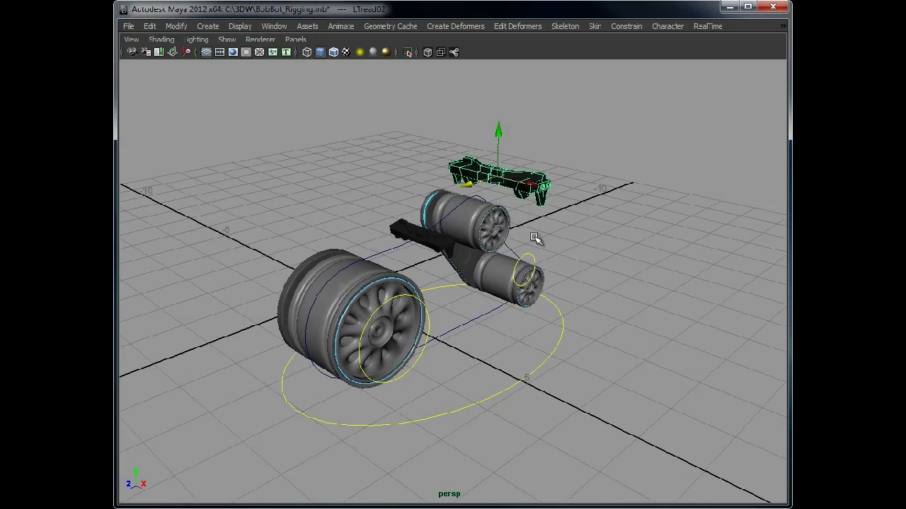
middle_click_drag(527, 189, 396, 177)
left_click_drag(571, 285, 540, 283, "alt")
left_click(407, 246)
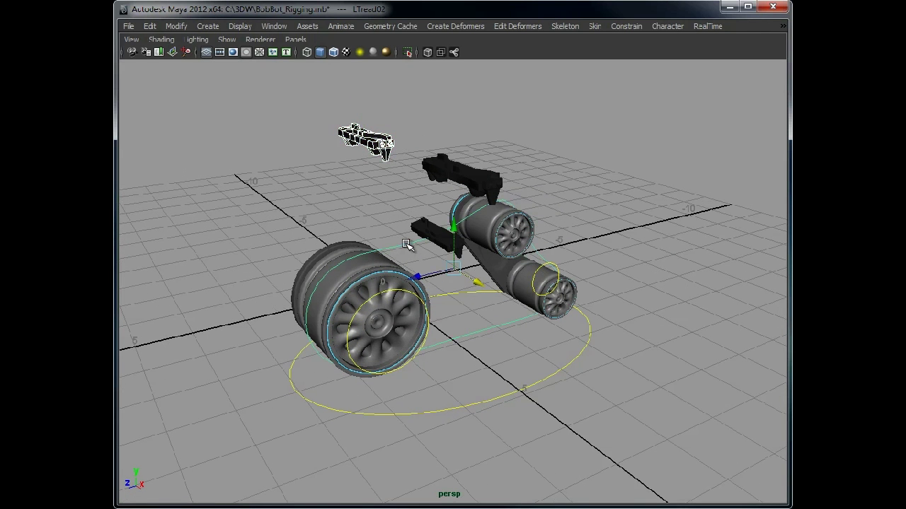
Step: Attach LTread02 to the path with world up object LeftTrackPathUp and Inverse up on
key("space")
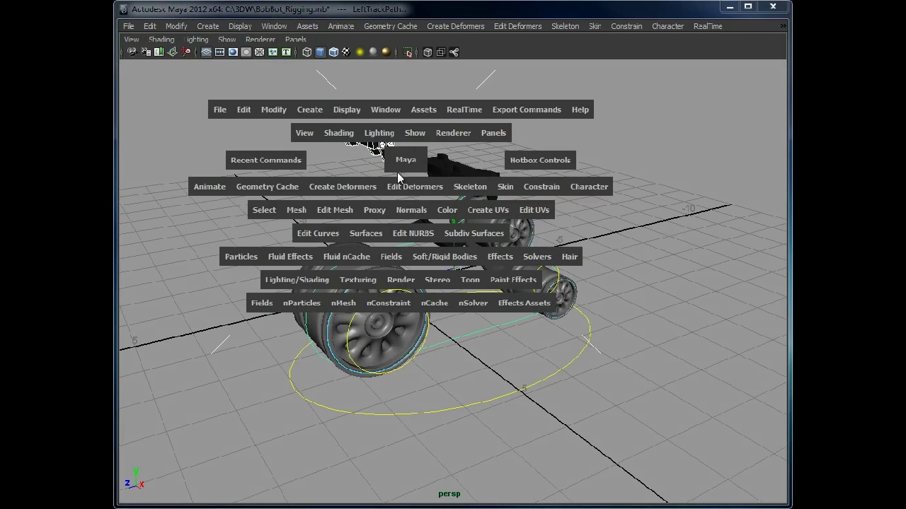
left_click(210, 187)
mouse_move(330, 421)
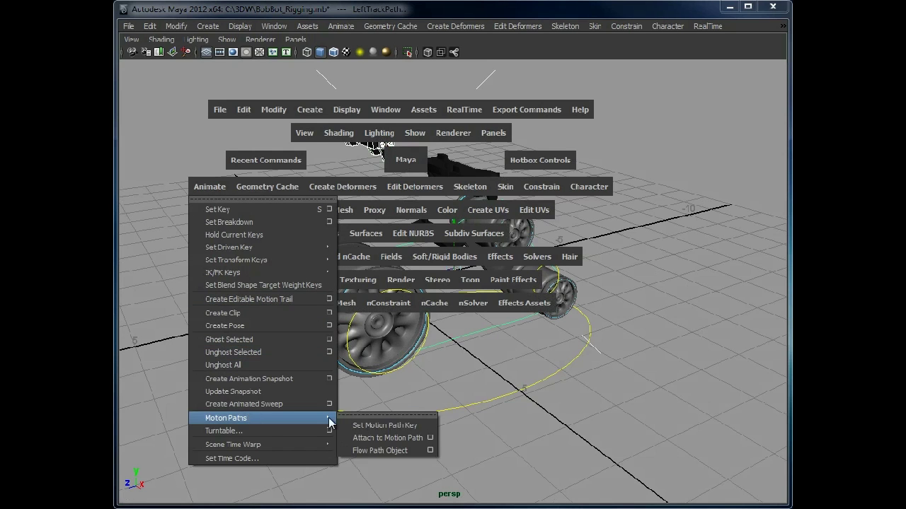
left_click(429, 439)
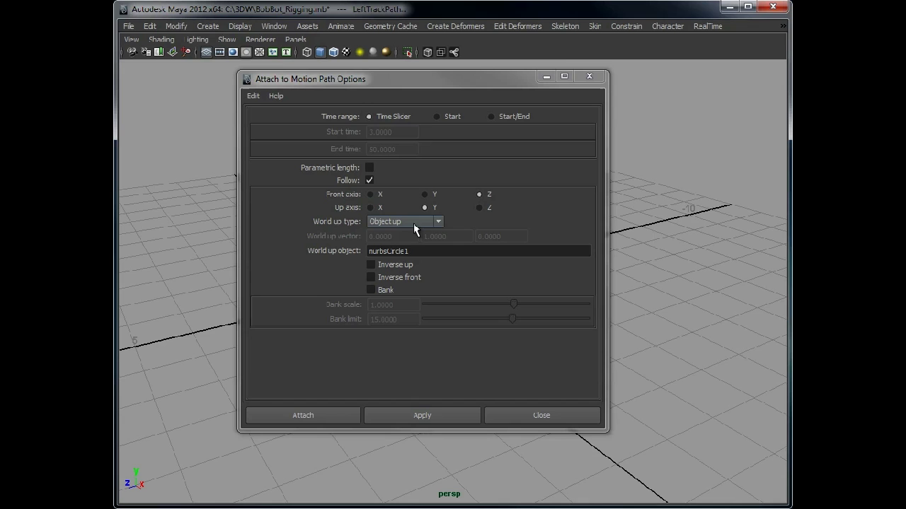
left_click_drag(431, 81, 600, 45)
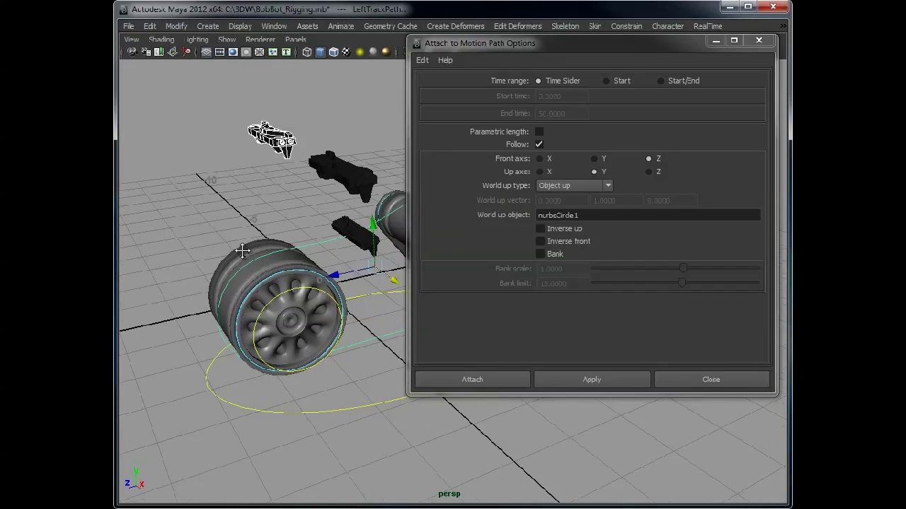
middle_click_drag(243, 251, 229, 252, "alt")
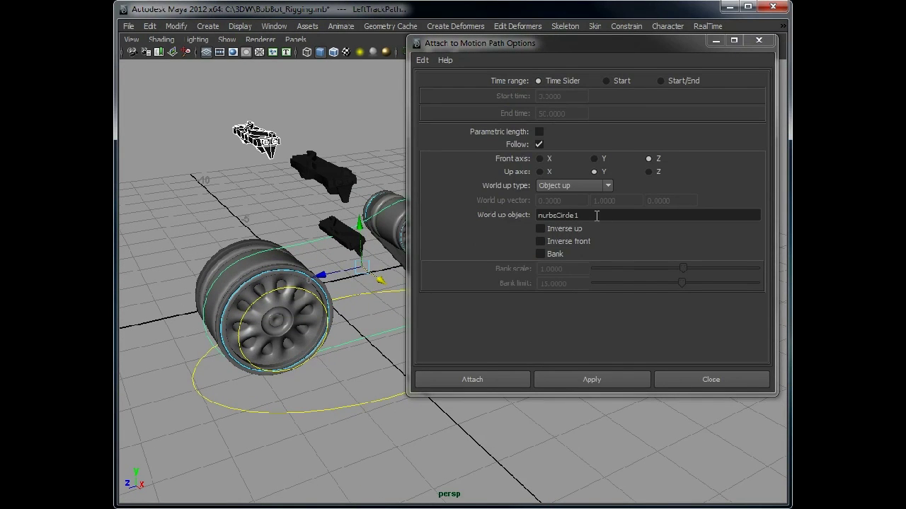
left_click_drag(596, 215, 527, 220)
type("Tra")
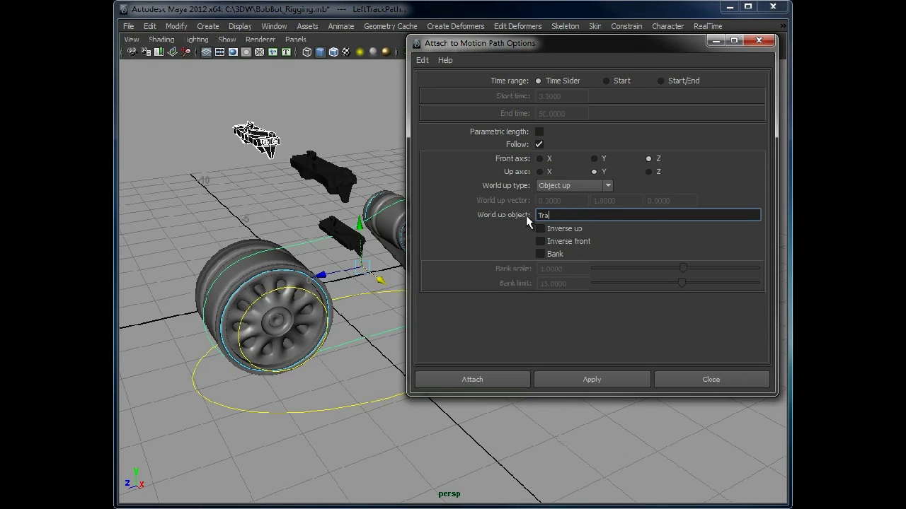
type("ckLeft")
key("BackSpace")
key("BackSpace")
key("BackSpace")
key("BackSpace")
key("BackSpace")
key("BackSpace")
key("BackSpace")
key("BackSpace")
key("BackSpace")
type("LeftTrackPathUp")
left_click(493, 378)
Step: Break the animation connection on motionPath2's U Value, leaving it at 0.000
left_click_drag(404, 308, 469, 285, "alt")
key("ctrl+a")
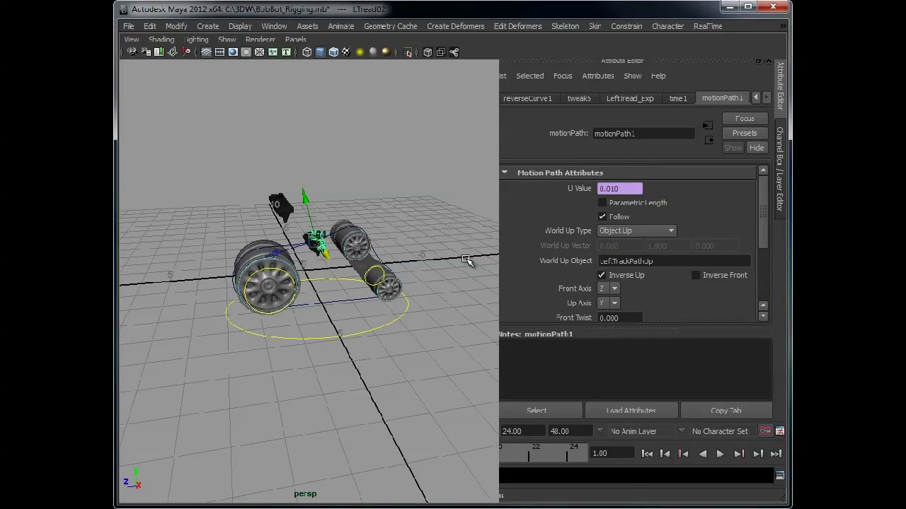
left_click_drag(335, 232, 328, 237, "alt")
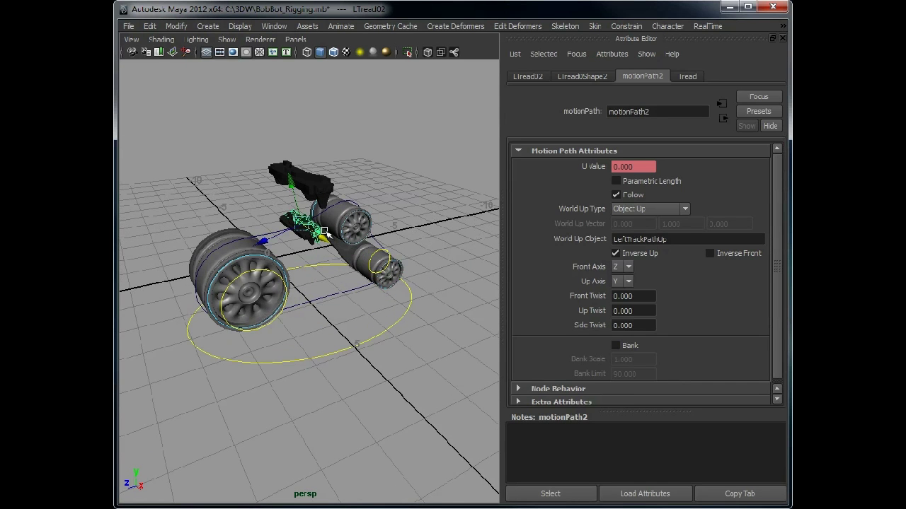
right_click(591, 170)
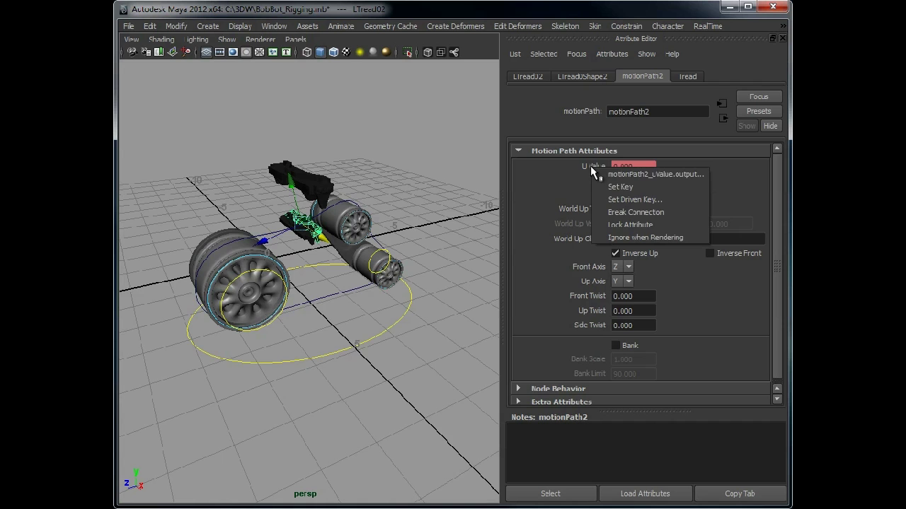
left_click(611, 210)
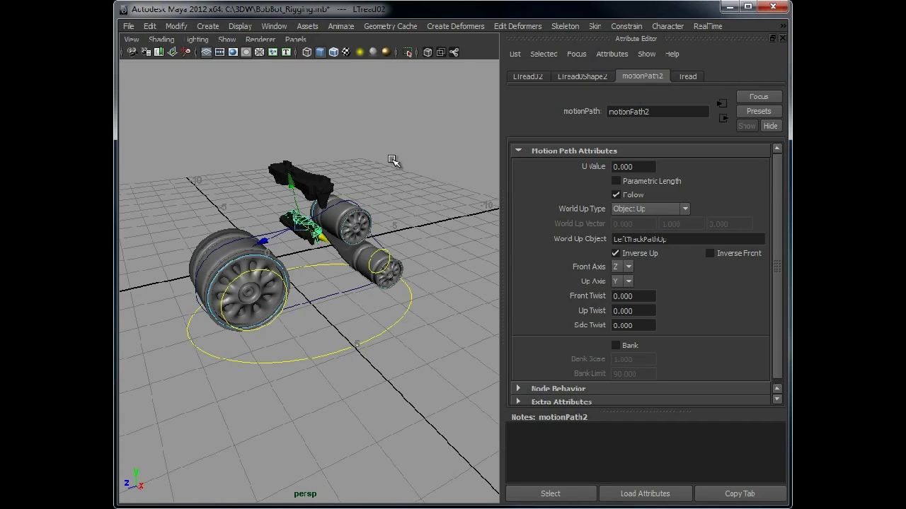
right_click_drag(395, 161, 409, 138, "alt")
Step: Open the Expression Editor, enlarge it, and load the LeftTread_Exp expression
left_click(281, 28)
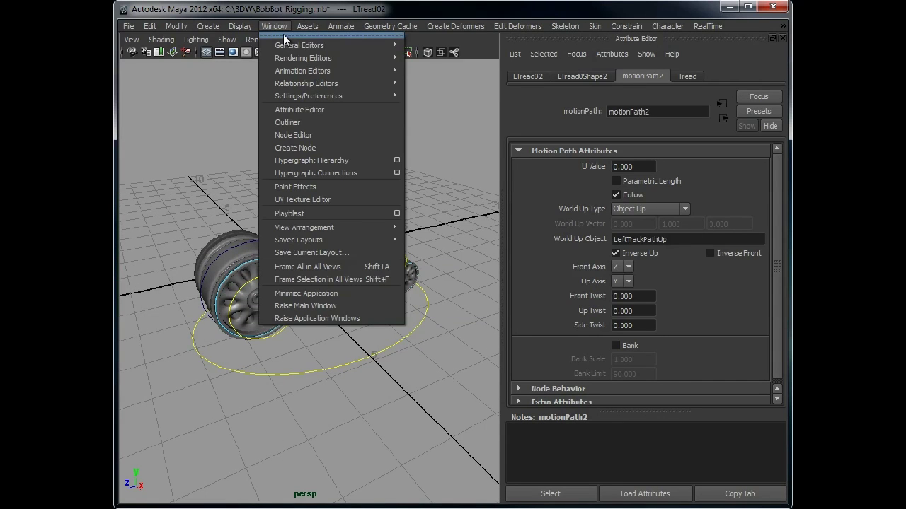
mouse_move(313, 72)
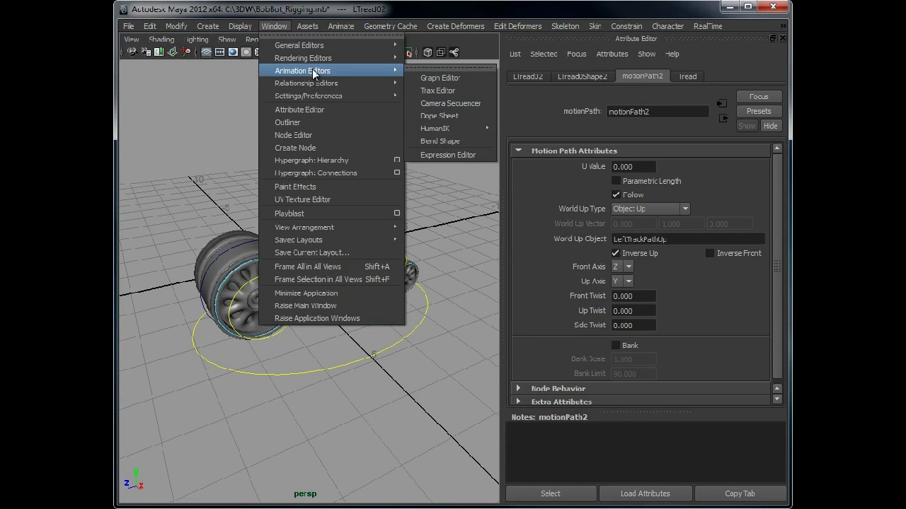
left_click(431, 153)
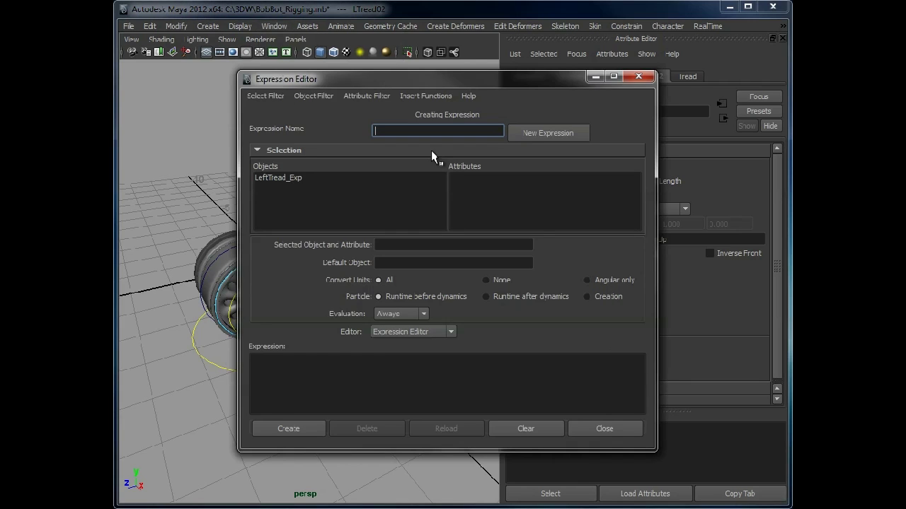
left_click_drag(438, 79, 552, 27)
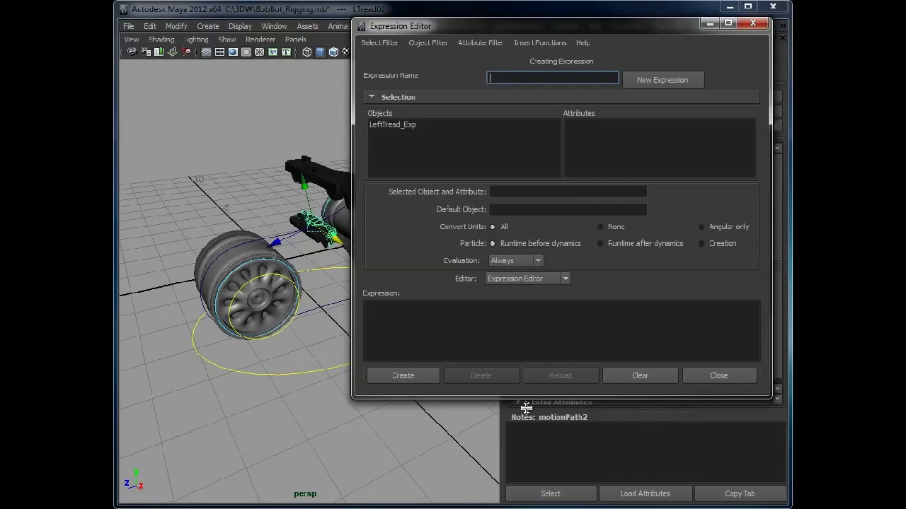
left_click_drag(528, 401, 530, 482)
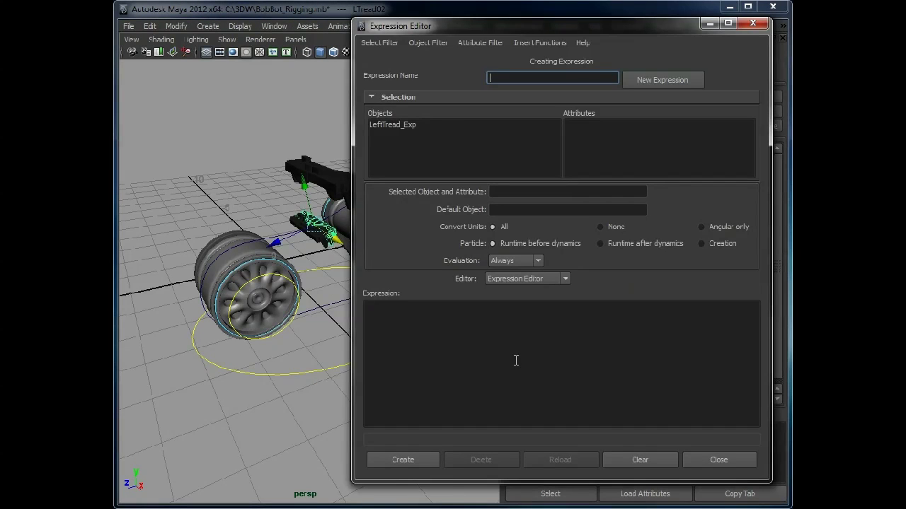
left_click(419, 125)
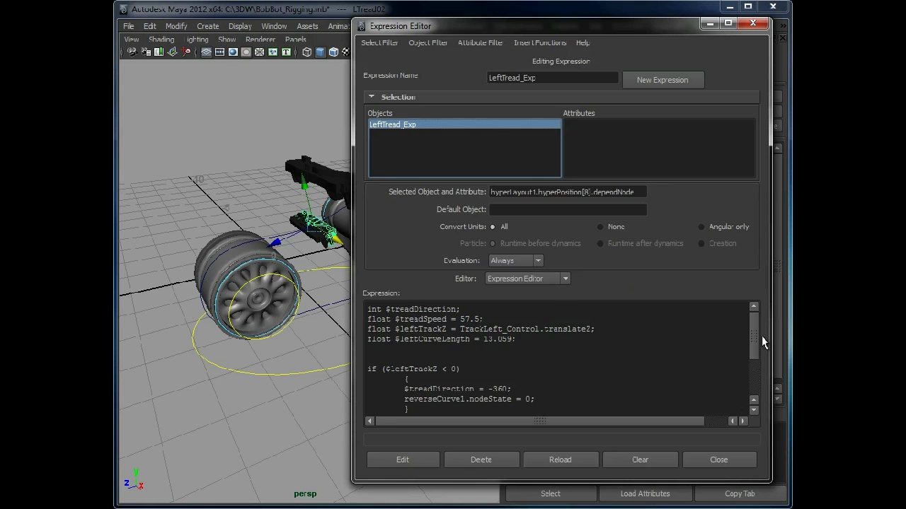
Step: Duplicate the motionPath1.uValue line as a motionPath2.uValue line and apply the expression
left_click_drag(754, 340, 750, 396)
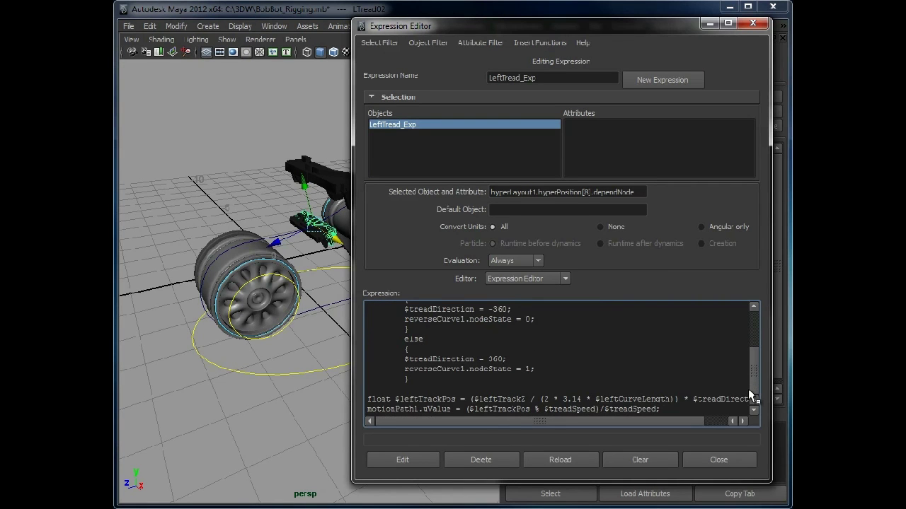
left_click_drag(664, 409, 367, 409)
key("ctrl+c")
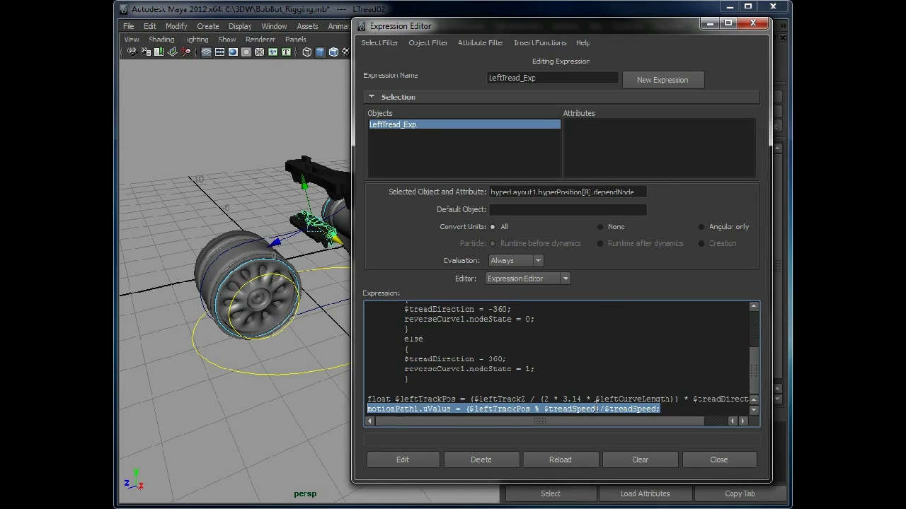
left_click(676, 410)
key("Return")
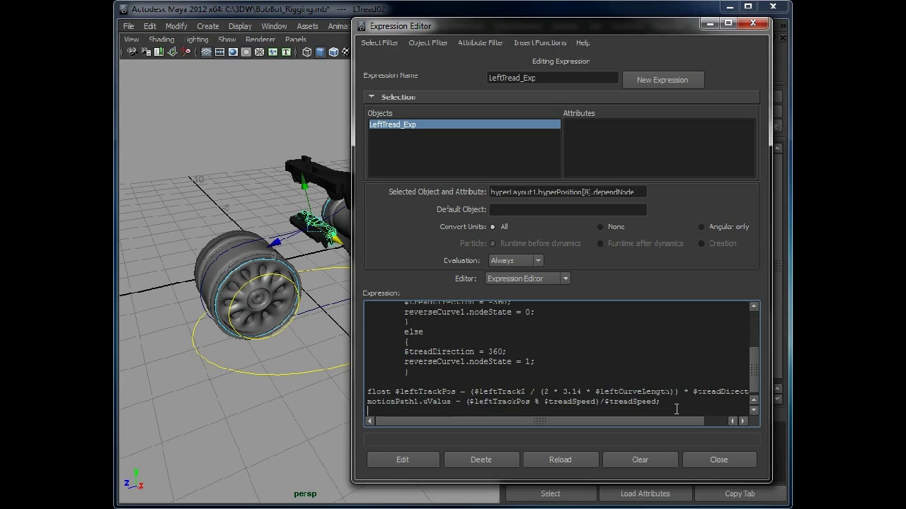
key("ctrl+v")
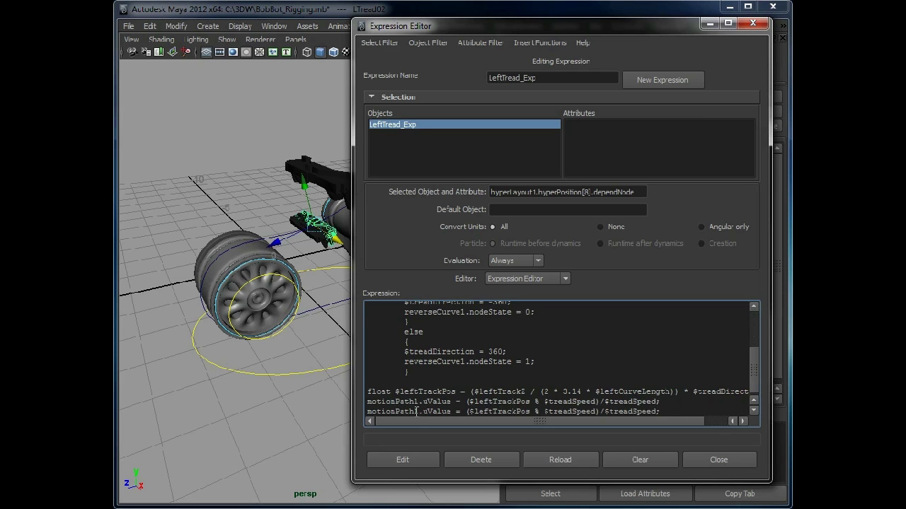
left_click(418, 411)
key("BackSpace")
type("2")
left_click(367, 402)
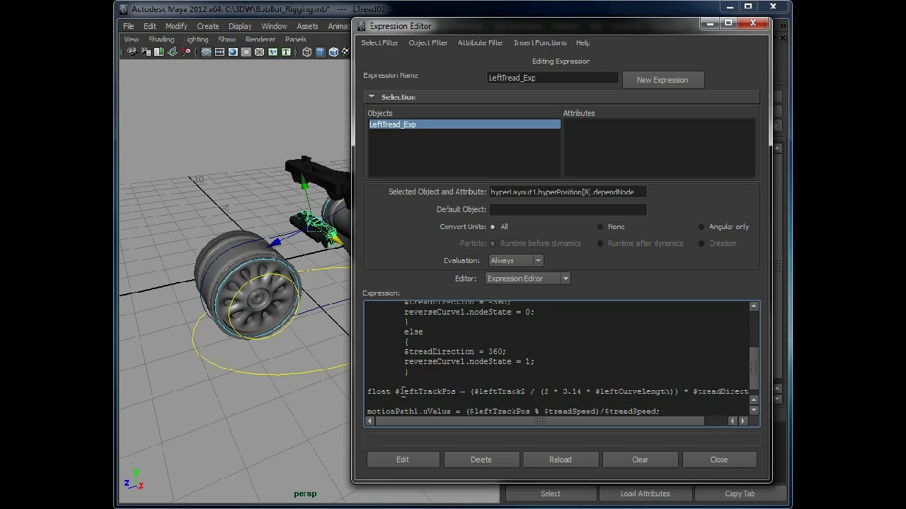
key("Return")
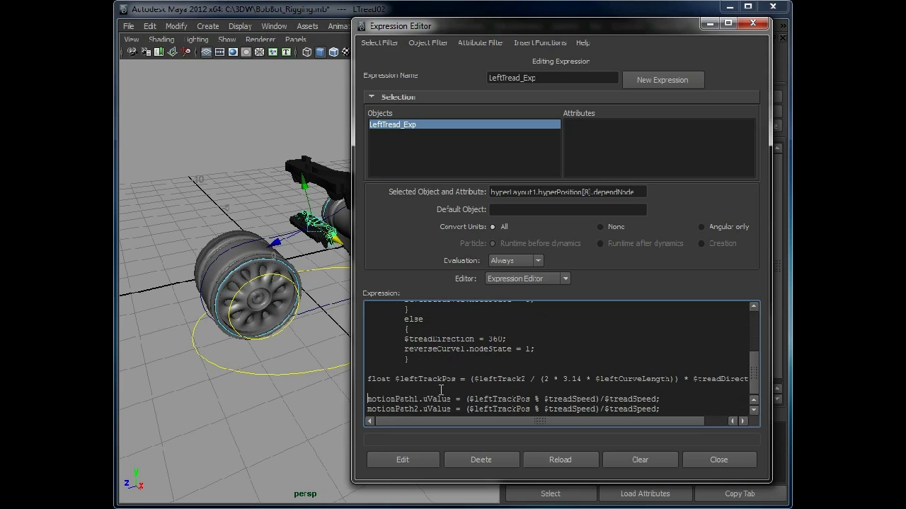
left_click(410, 457)
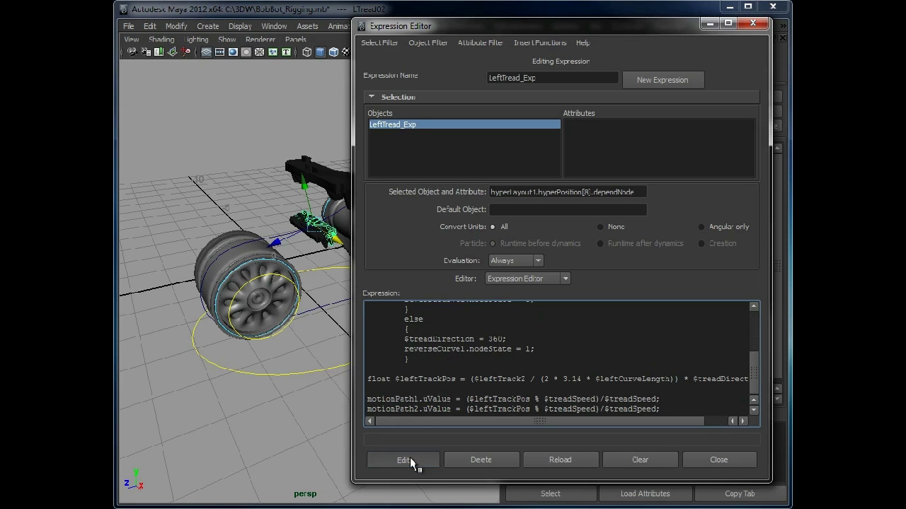
Step: Test by dragging TrackLeft_Control along the path, then restore the Expression Editor
left_click(707, 23)
left_click(373, 370)
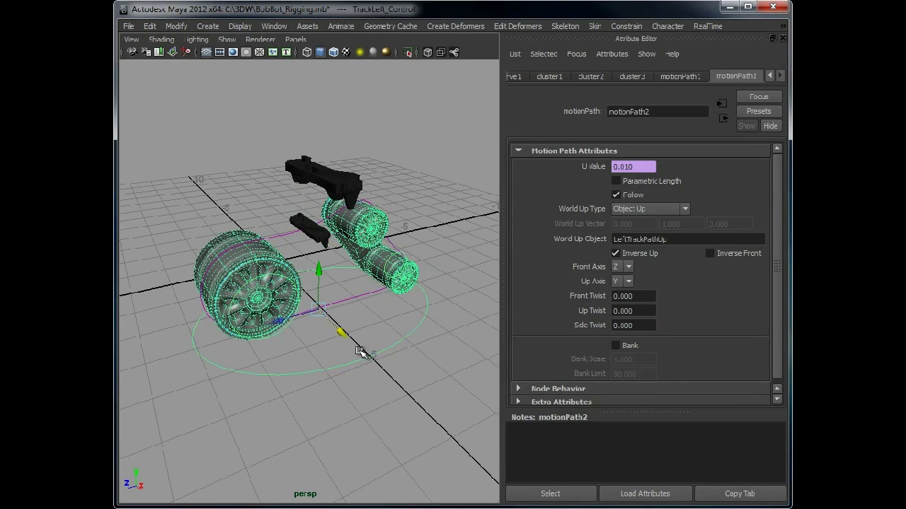
left_click_drag(282, 322, 319, 311)
left_click(390, 503)
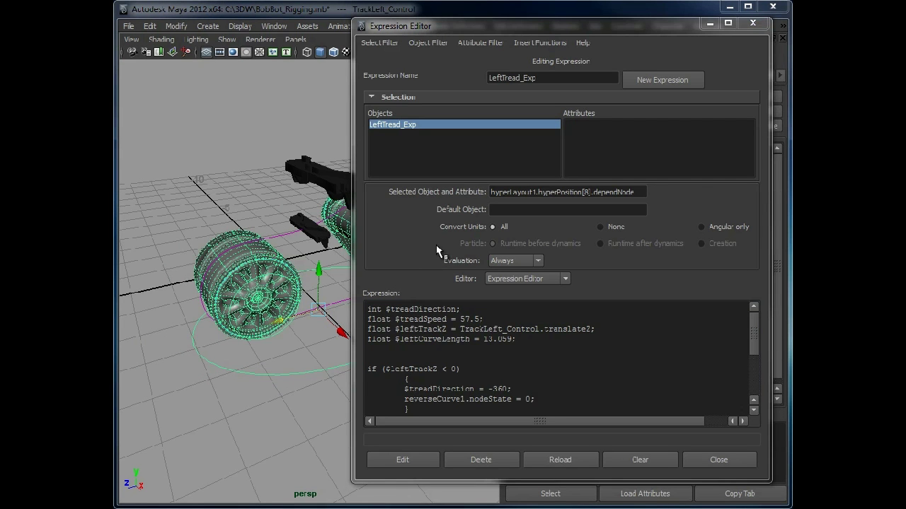
Step: Add 'float $treadOffset = 1.5;' on a new line below the $leftCurveLength declaration
left_click(531, 346)
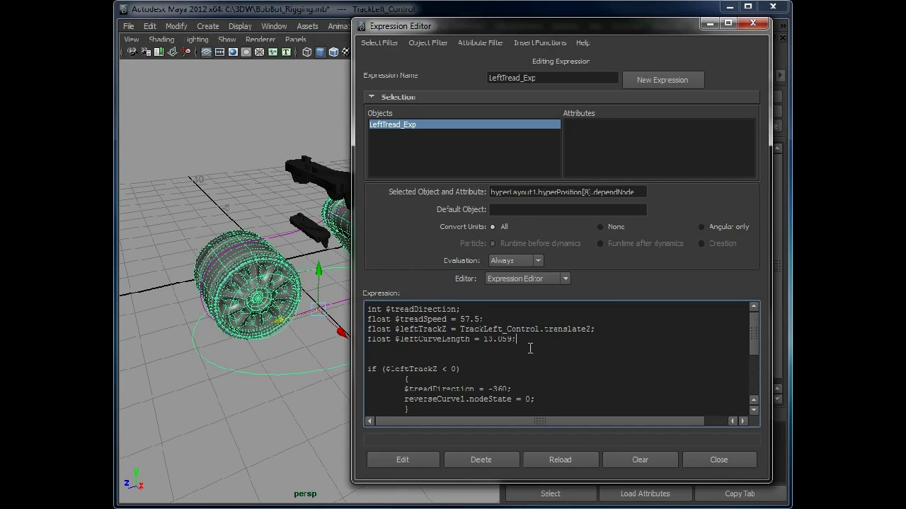
key("Return")
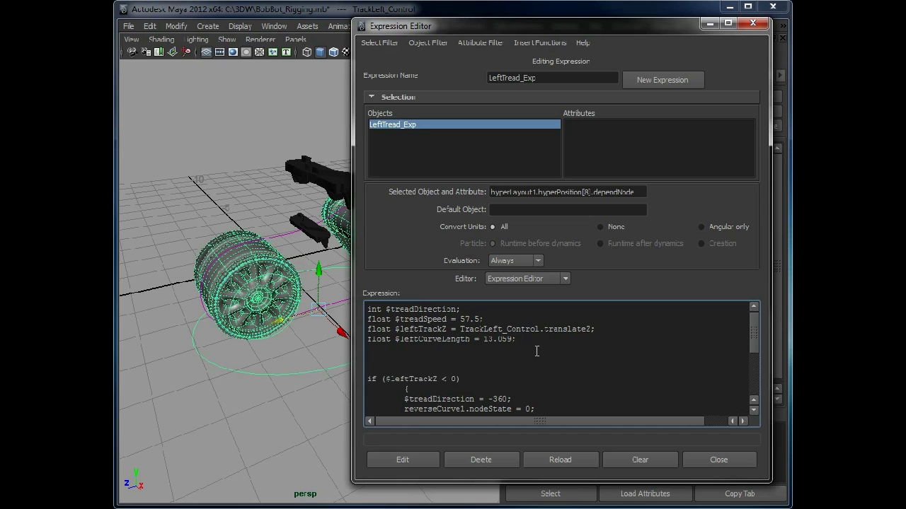
type("float $")
left_click_drag(749, 341, 754, 388)
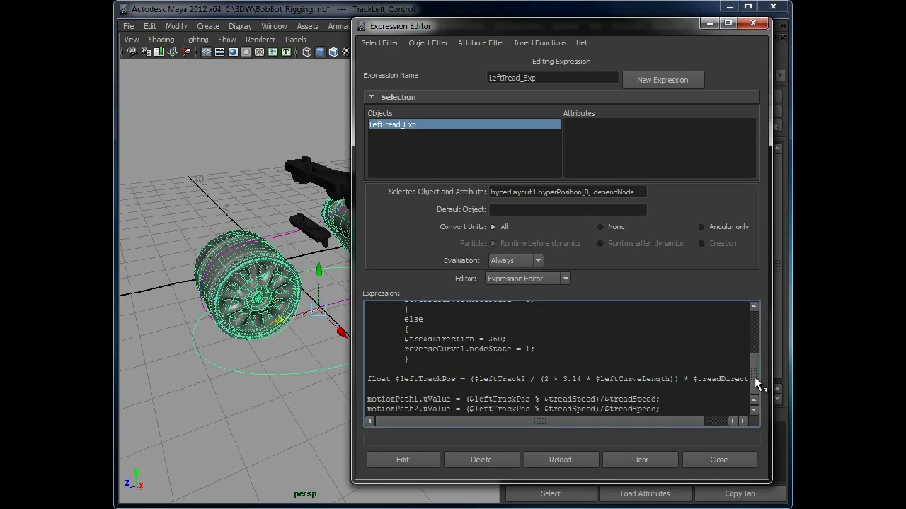
left_click_drag(755, 382, 758, 323)
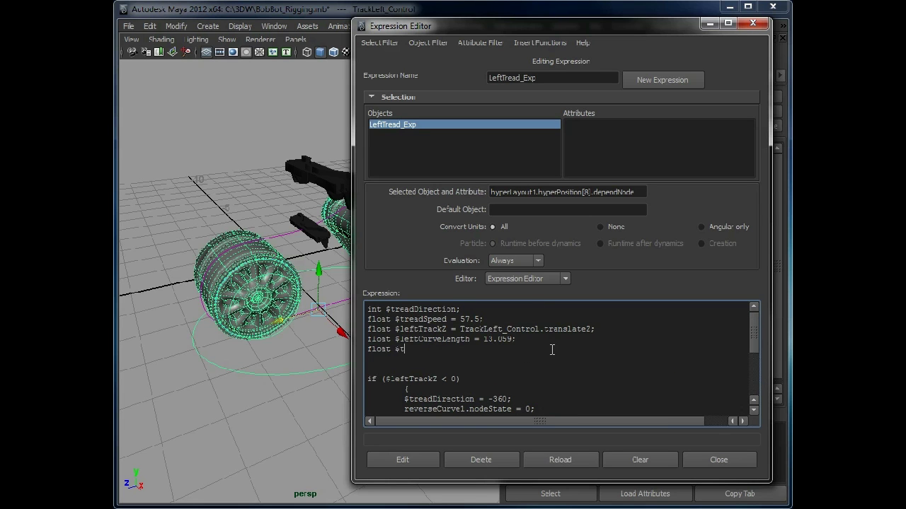
type("readOffse")
type("t")
type(" =")
type(" 1.5")
type("5")
Step: Change the motionPath2 line to (($leftTrackPos + $treadOffset) % $treadSpeed)/$treadSpeed
left_click_drag(451, 349, 395, 350)
left_click(590, 363)
scroll(590, 363, "down", 4)
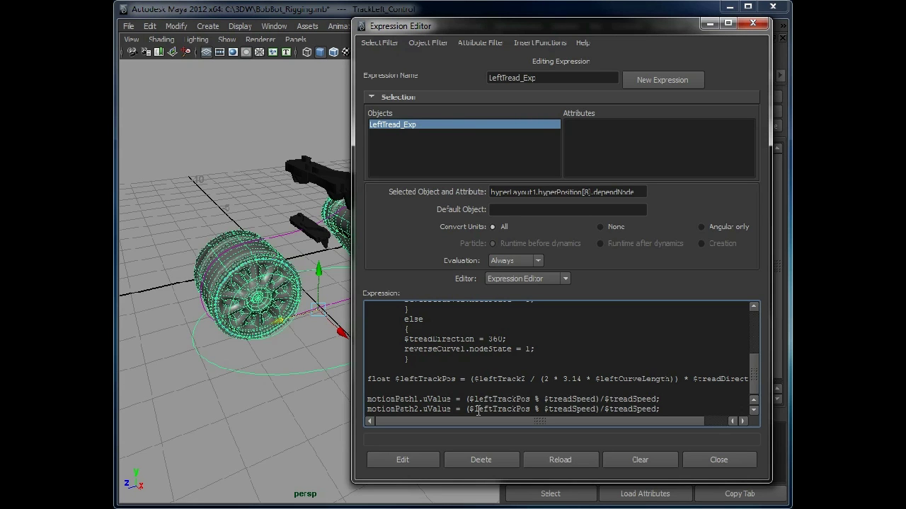
left_click(537, 409)
type("+1 ")
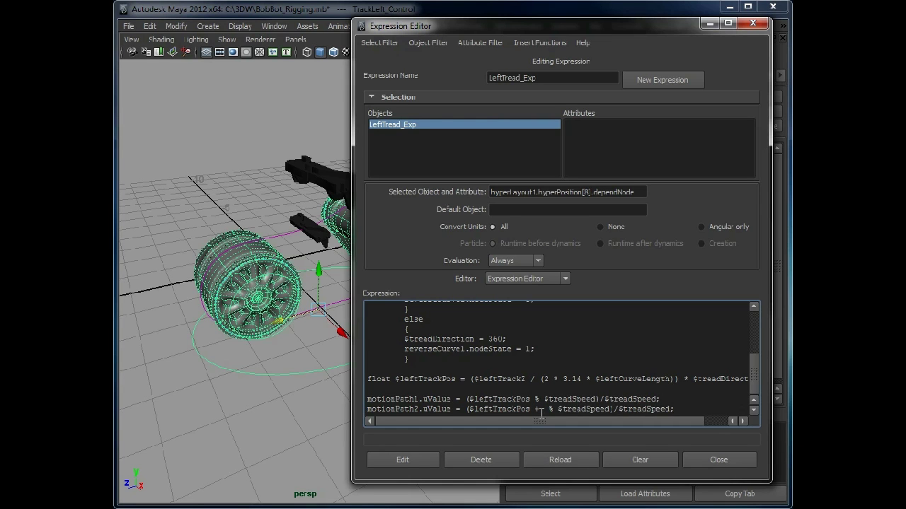
type("$treadOffset) ")
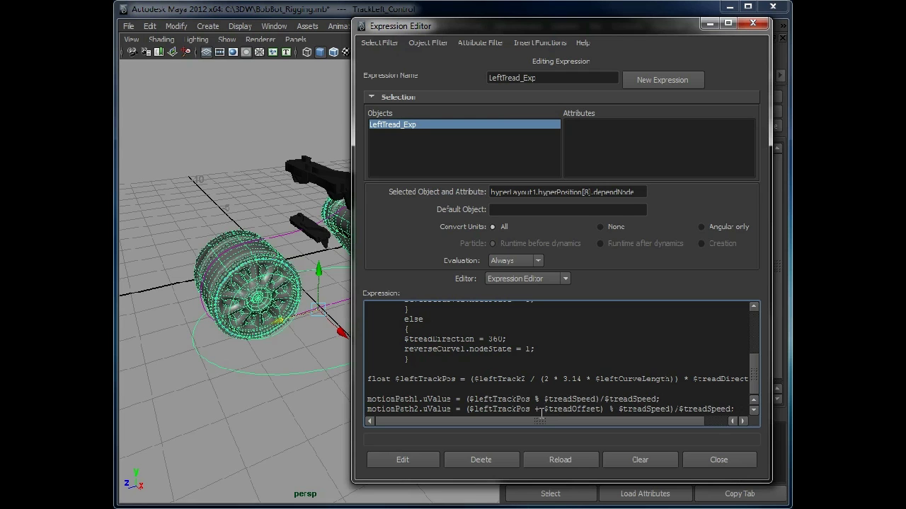
type("(")
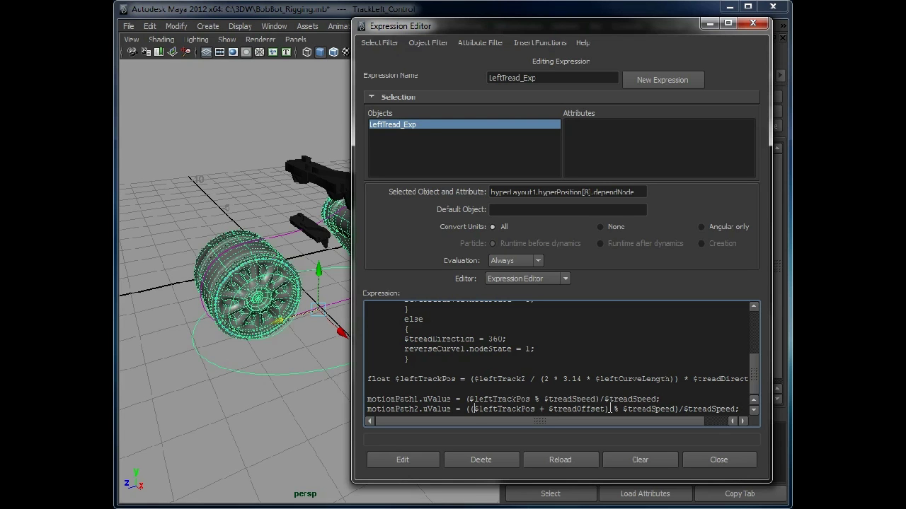
left_click_drag(607, 409, 471, 411)
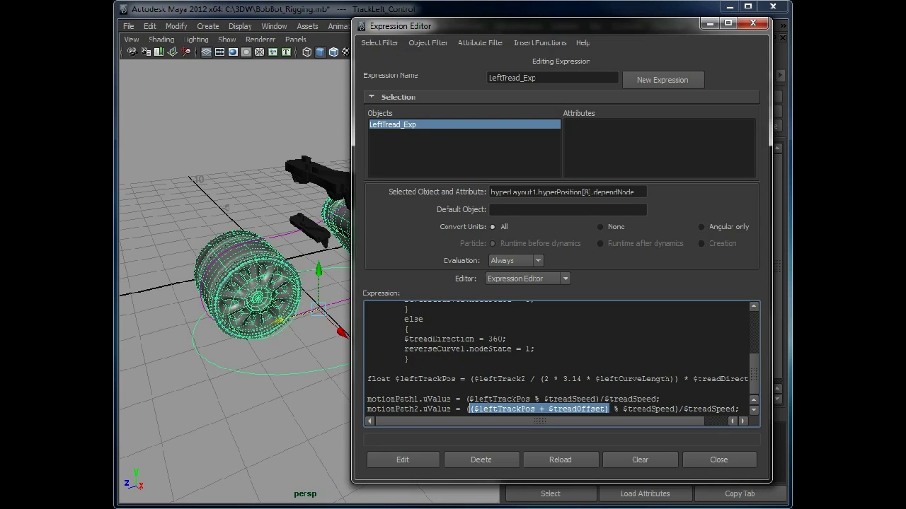
Step: Apply the expression, test with the wheel control, and try a $treadOffset of 2.5
left_click(415, 459)
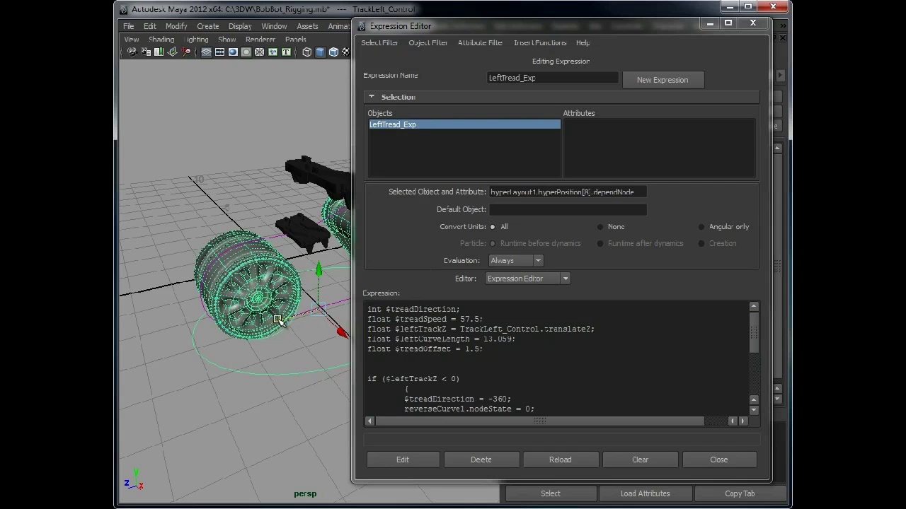
mouse_move(280, 322)
left_mouse_down()
mouse_move(213, 325)
mouse_move(266, 318)
left_mouse_up()
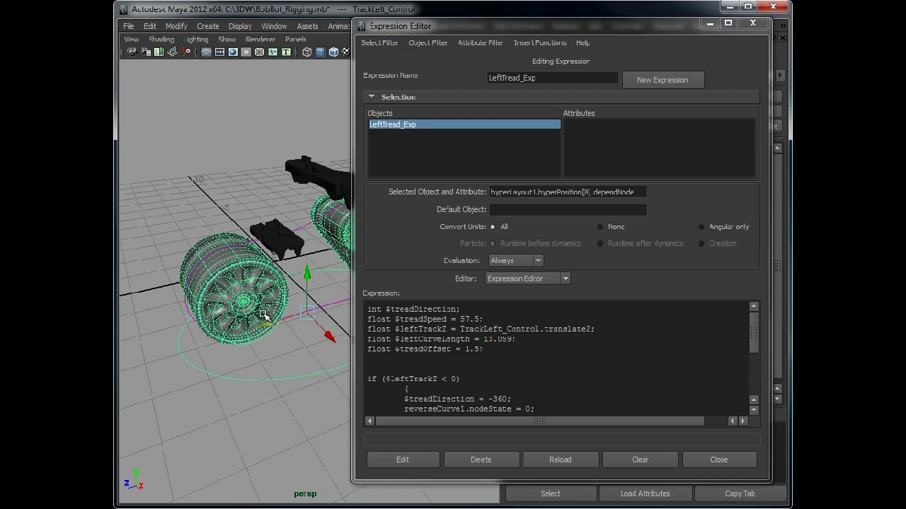
left_click(479, 349)
left_click(470, 349)
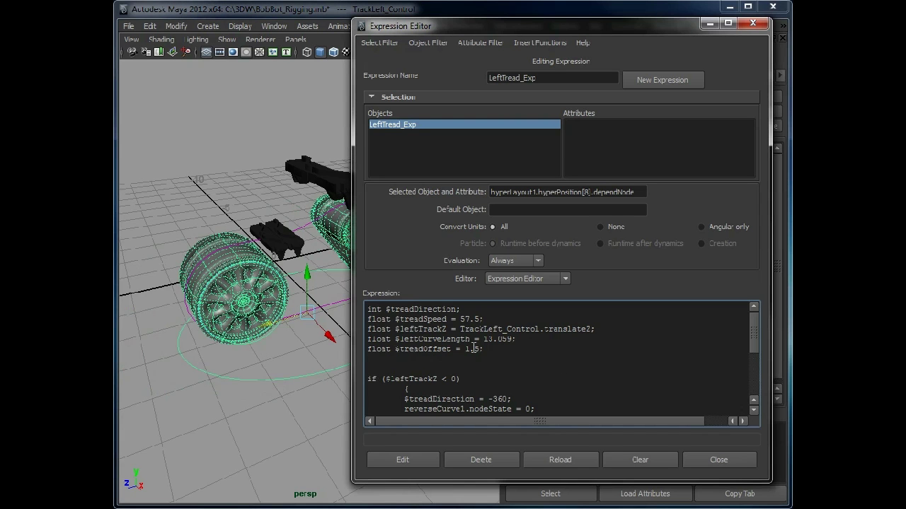
key("BackSpace")
type("2")
left_click(394, 460)
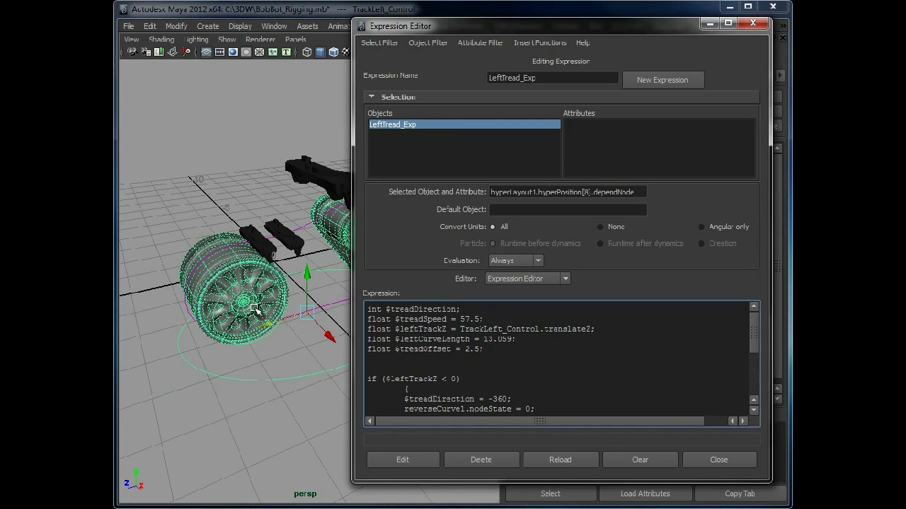
Step: Set $treadOffset back to 1.5, apply it, and stop playback
left_click(470, 350)
key("BackSpace")
type("1")
left_click(405, 460)
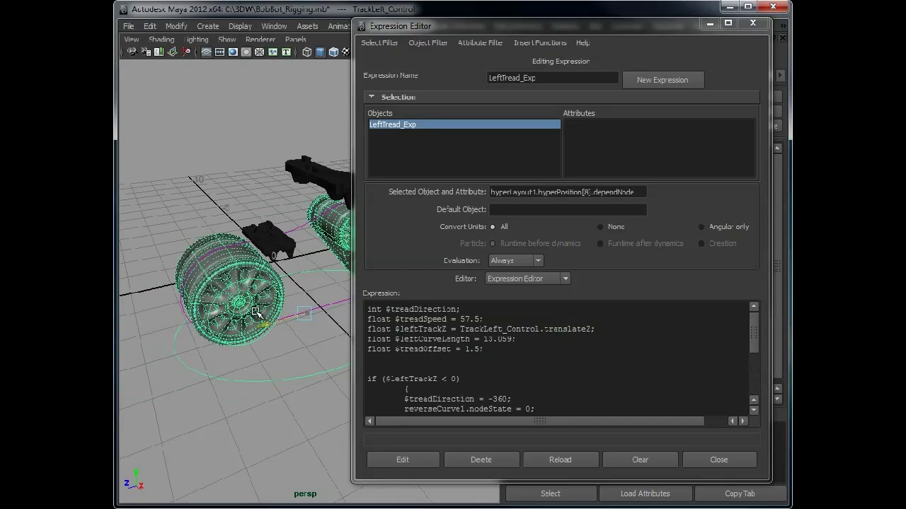
key("Escape")
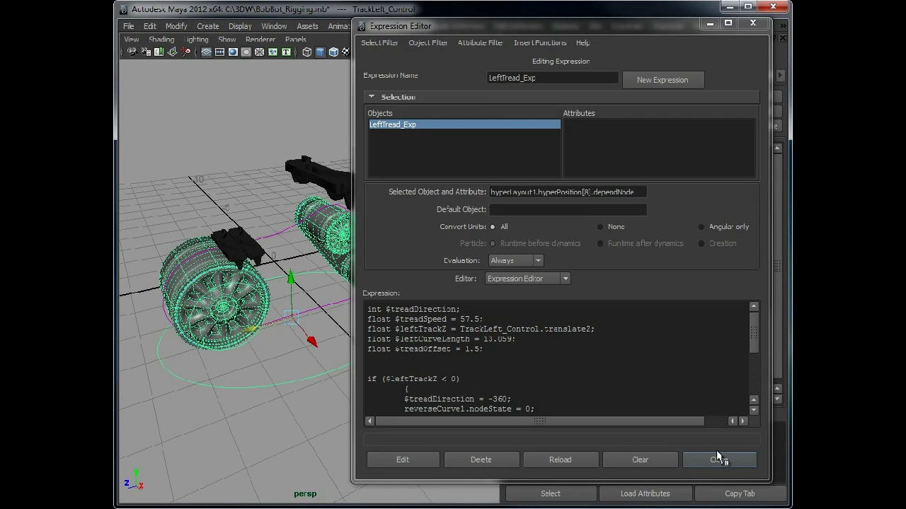
left_click_drag(754, 341, 753, 387)
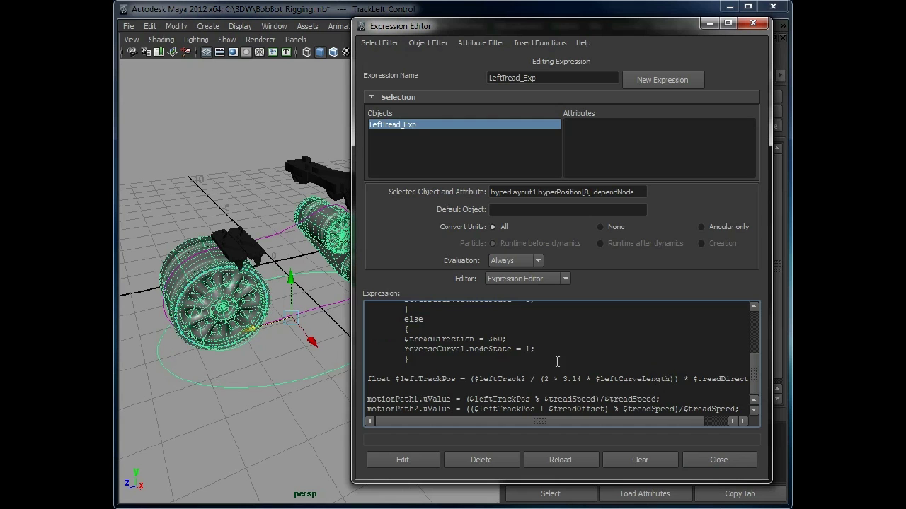
Step: Multiply $treadOffset by 2 on the motionPath2 line and apply the expression
left_click_drag(679, 423, 608, 430)
left_click_drag(547, 409, 607, 410)
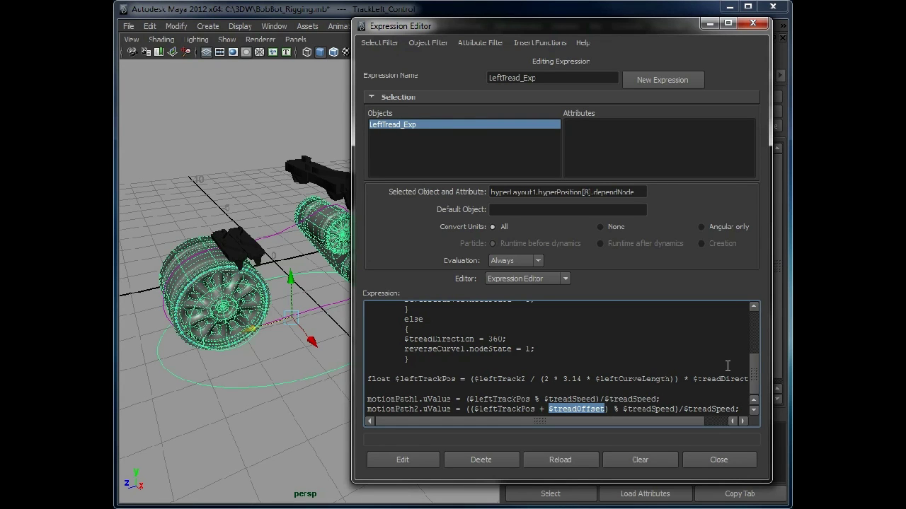
left_click_drag(755, 380, 754, 315)
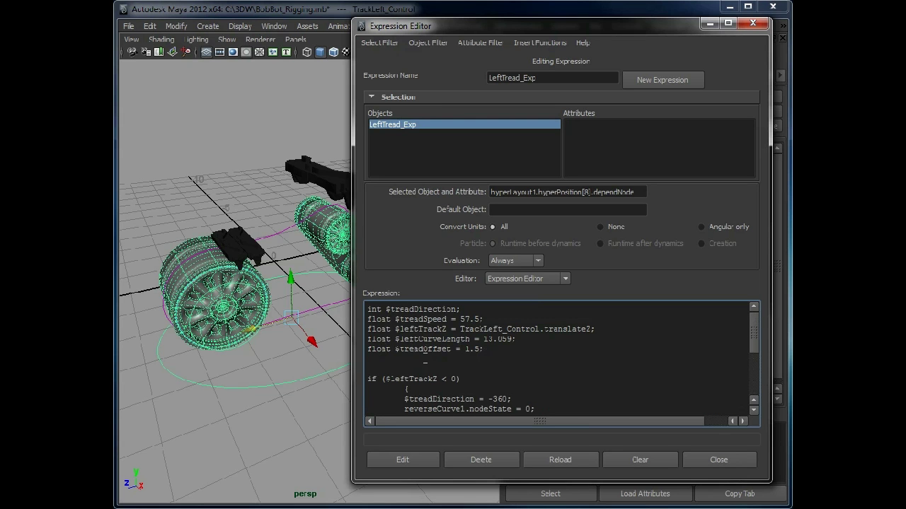
left_click_drag(754, 339, 755, 375)
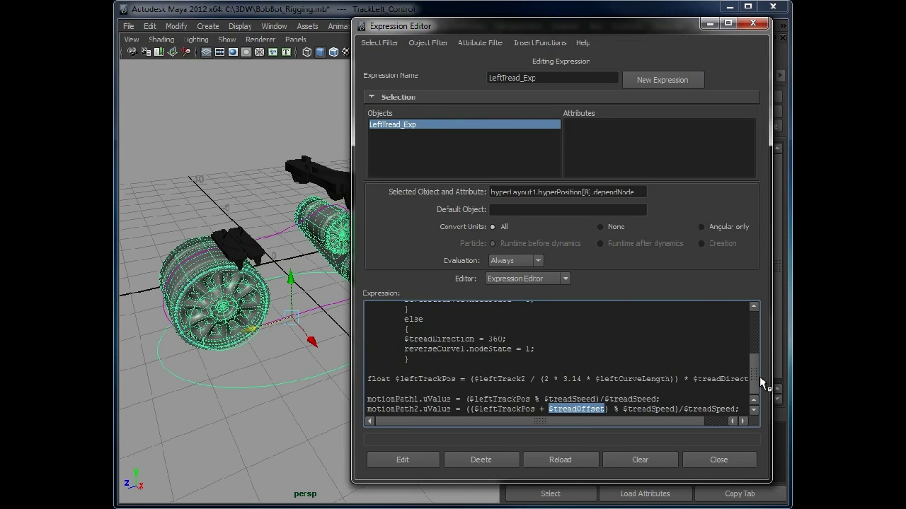
left_click(611, 409)
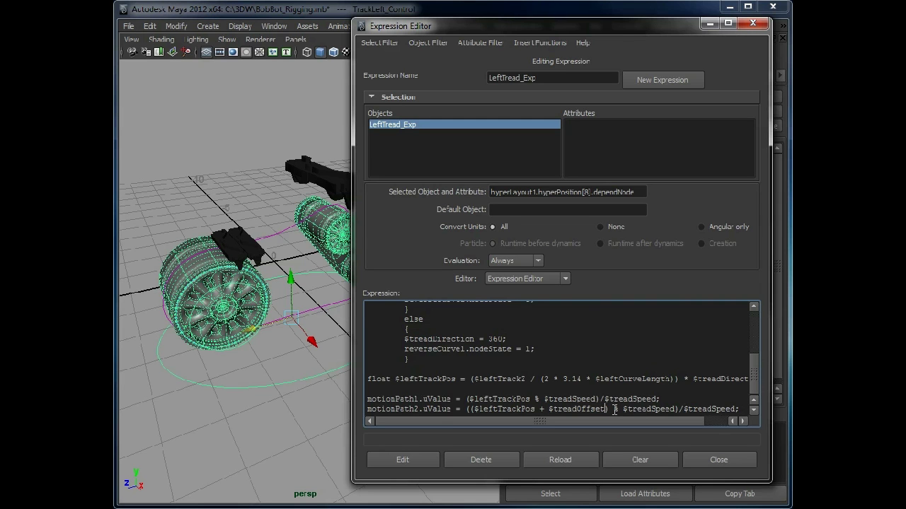
type("*2")
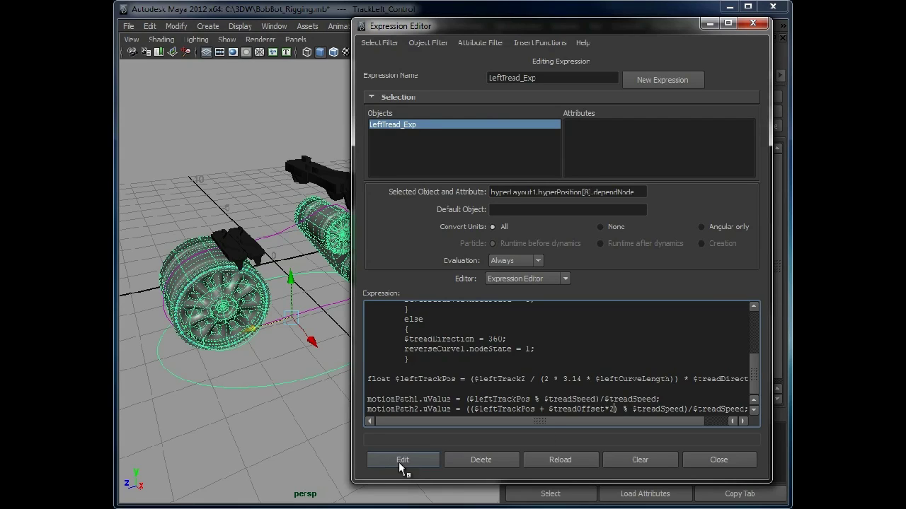
left_click(401, 461)
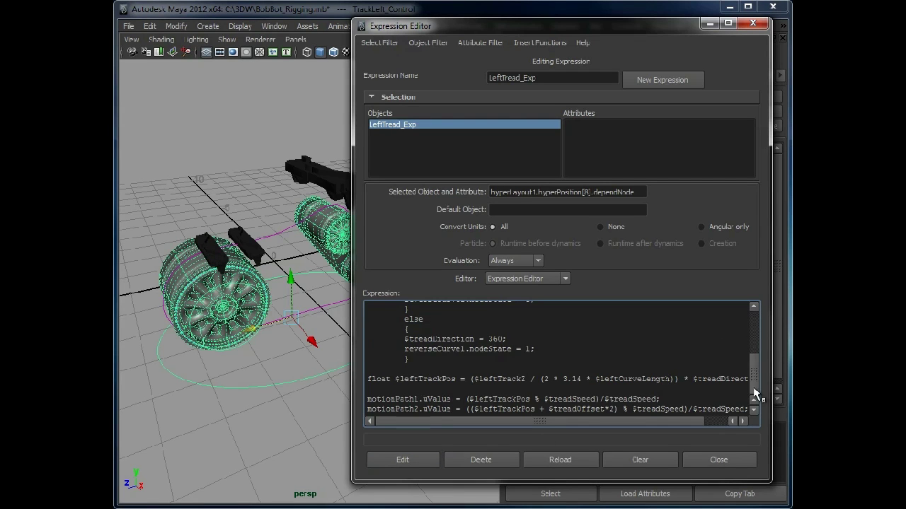
Step: Try a *3 multiplier, restore plain $treadOffset on motionPath2, apply, and close the editor
left_click_drag(754, 345, 754, 389)
left_click(613, 409)
left_click(408, 460)
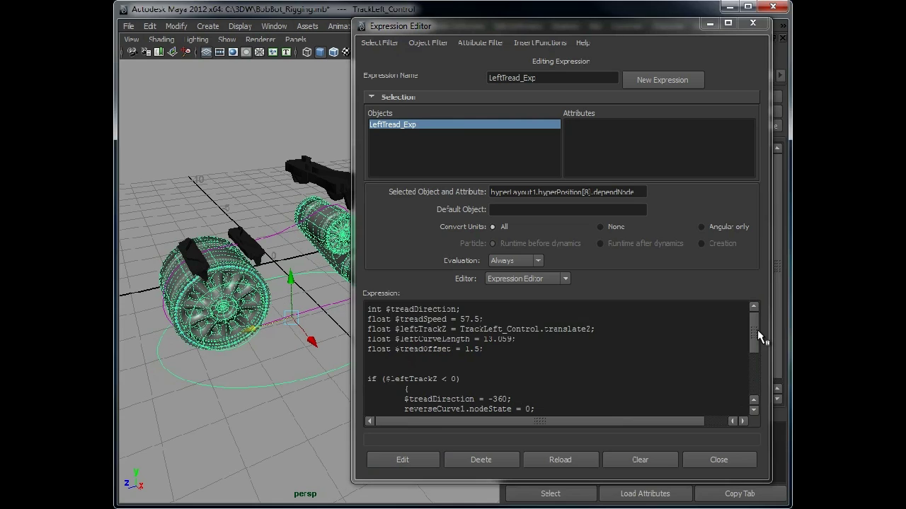
left_click_drag(755, 338, 752, 415)
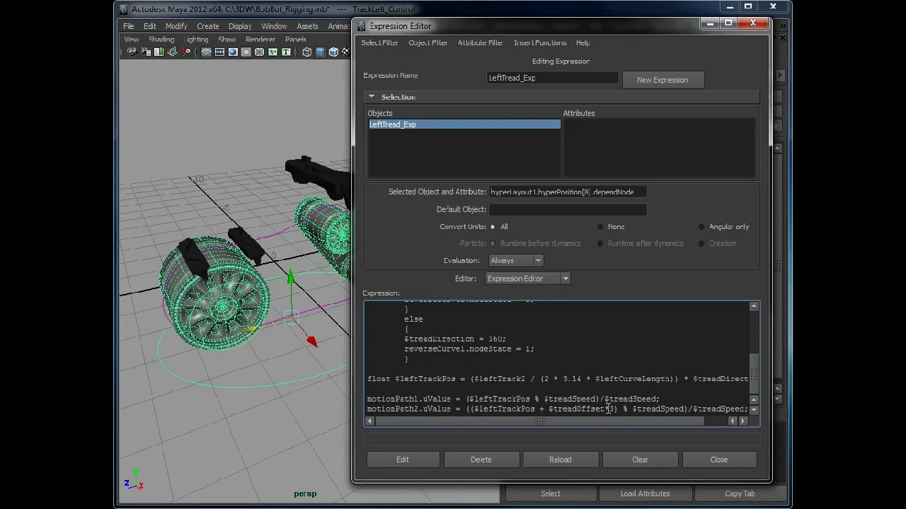
left_click(427, 465)
left_click(743, 463)
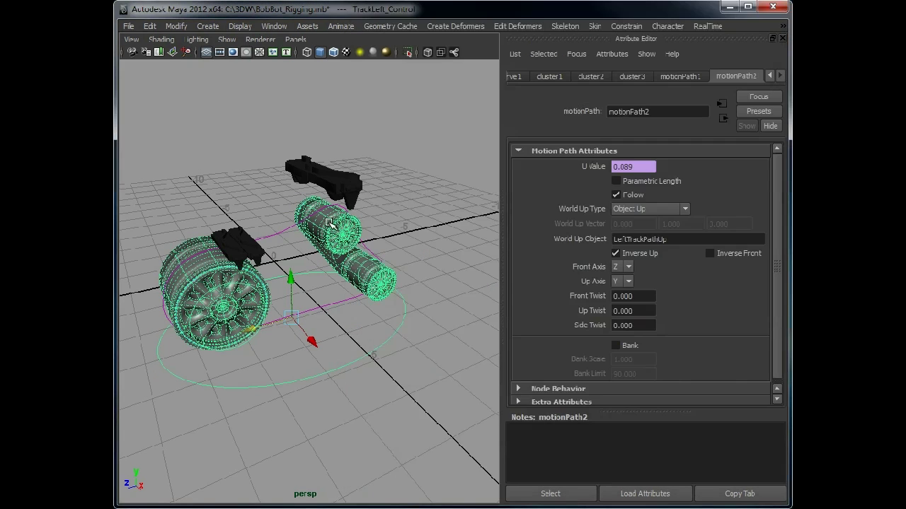
Step: Hide the Attribute Editor and orbit around the left track to inspect the rear black bracket mesh
left_click(781, 38)
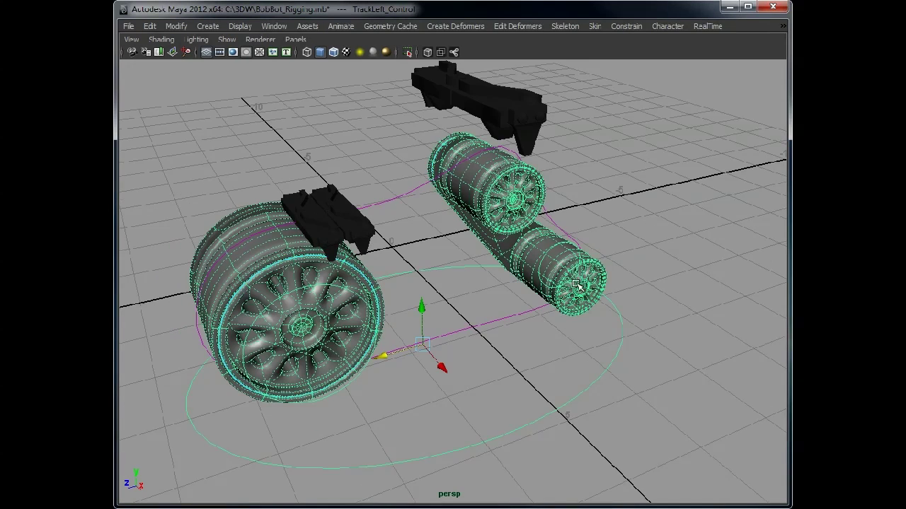
mouse_move(559, 297)
right_mouse_down("alt")
mouse_move(500, 283)
mouse_move(558, 298)
right_mouse_up("alt")
left_click_drag(559, 297, 566, 297, "alt")
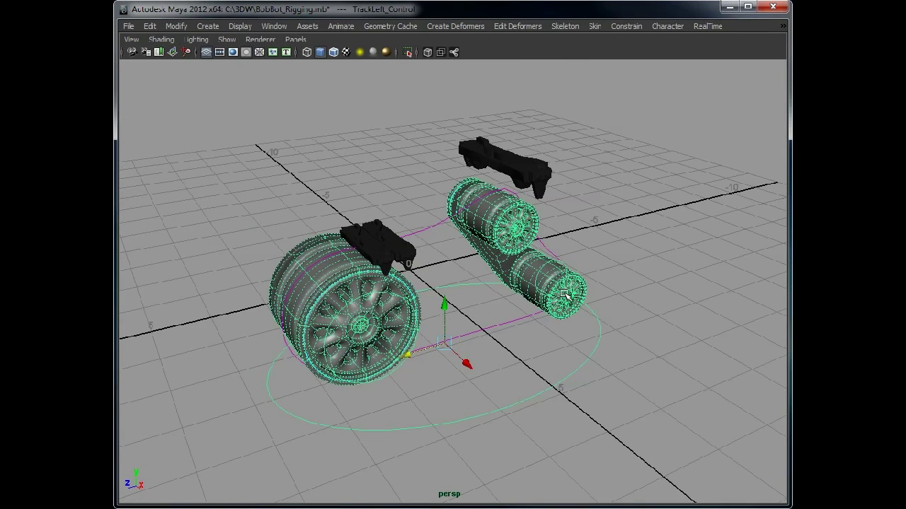
left_click(637, 218)
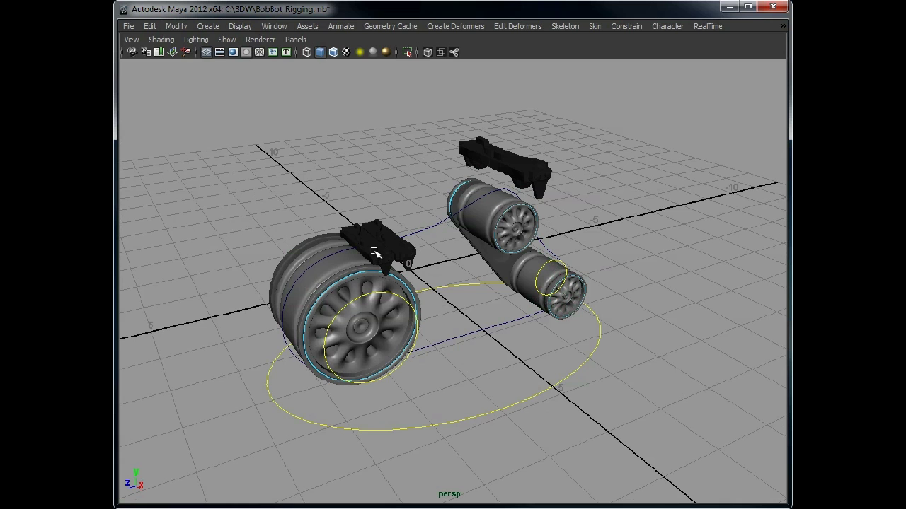
left_click(475, 150)
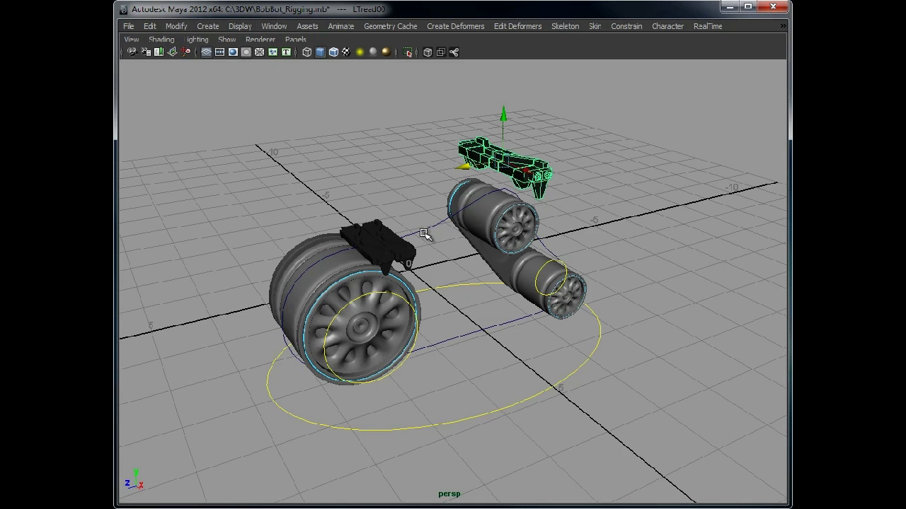
left_click(594, 198)
mouse_move(629, 279)
left_mouse_down("alt")
mouse_move(621, 274)
mouse_move(630, 272)
left_mouse_up("alt")
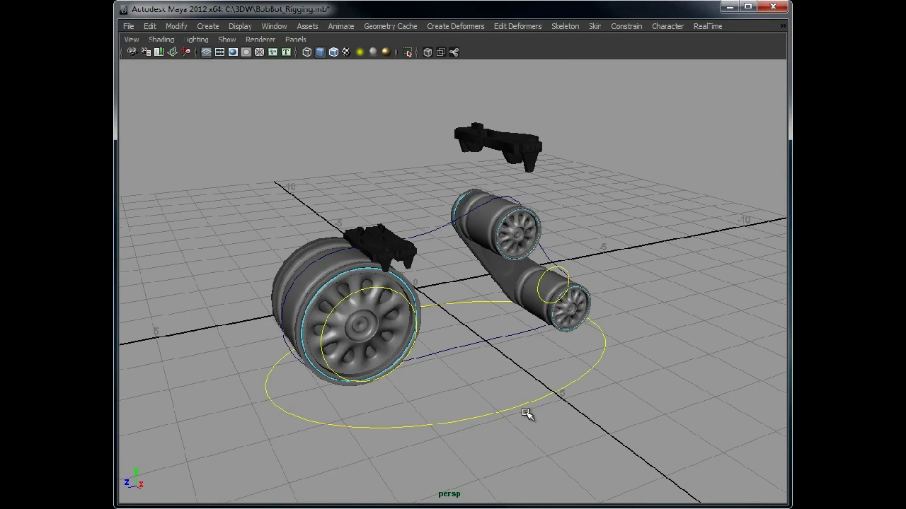
mouse_move(643, 271)
left_mouse_down("alt")
mouse_move(634, 269)
mouse_move(647, 271)
left_mouse_up("alt")
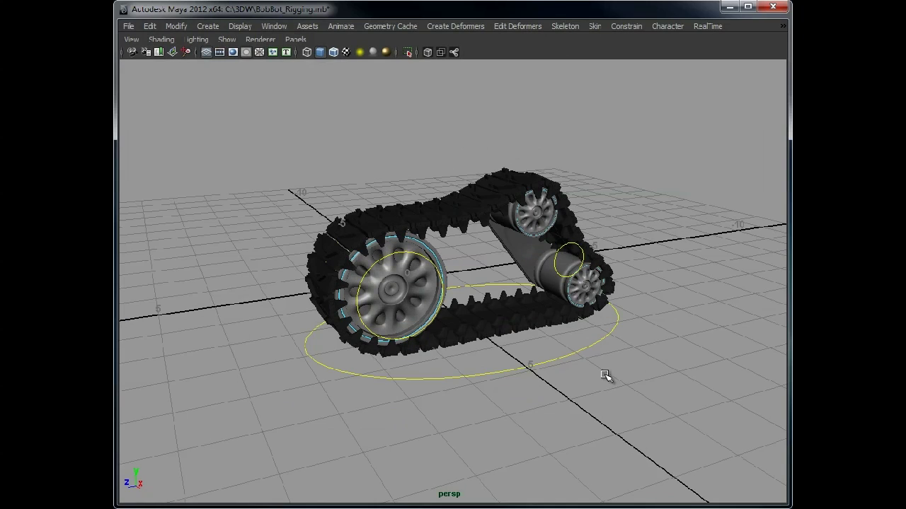
Step: Drag TrackLeft_Control to the left to watch the tread chain travel around the wheels
left_click_drag(505, 358, 522, 364, "alt")
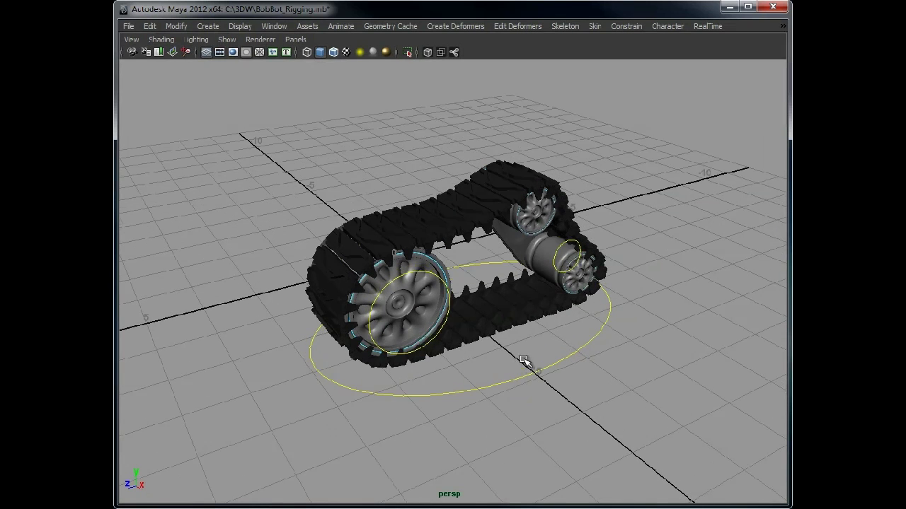
left_click(514, 391)
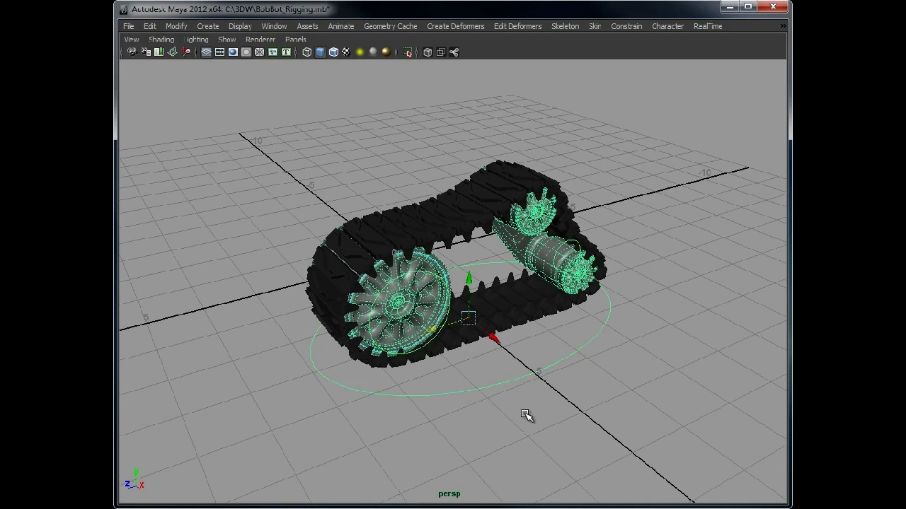
mouse_move(431, 332)
left_mouse_down()
mouse_move(362, 346)
mouse_move(498, 297)
mouse_move(385, 333)
mouse_move(421, 321)
left_mouse_up()
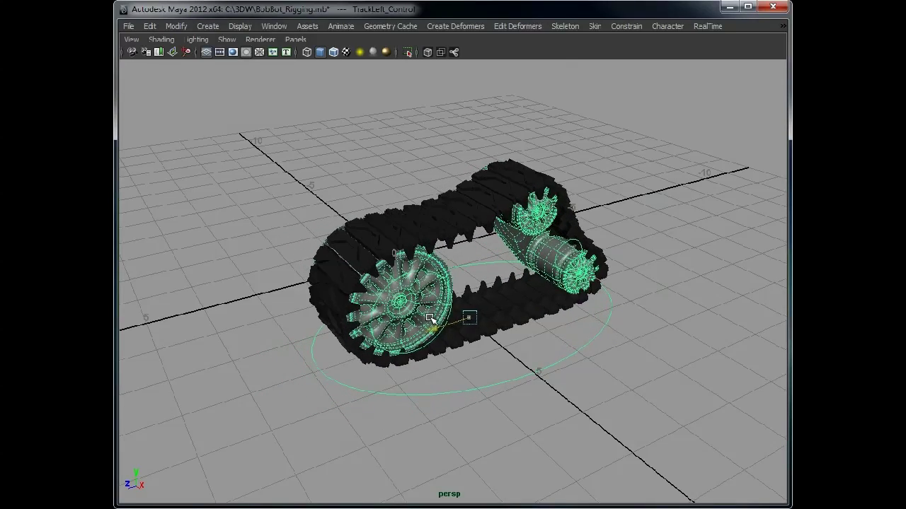
left_click_drag(416, 321, 403, 323)
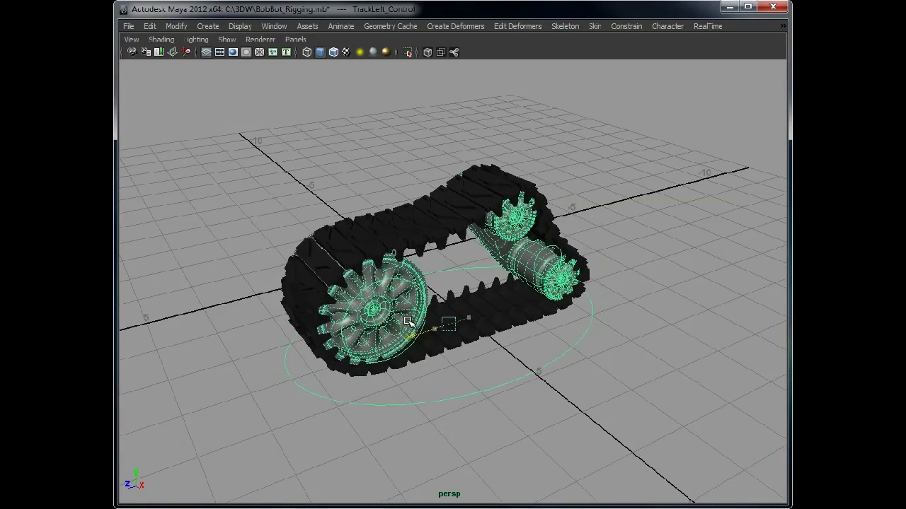
left_click(278, 27)
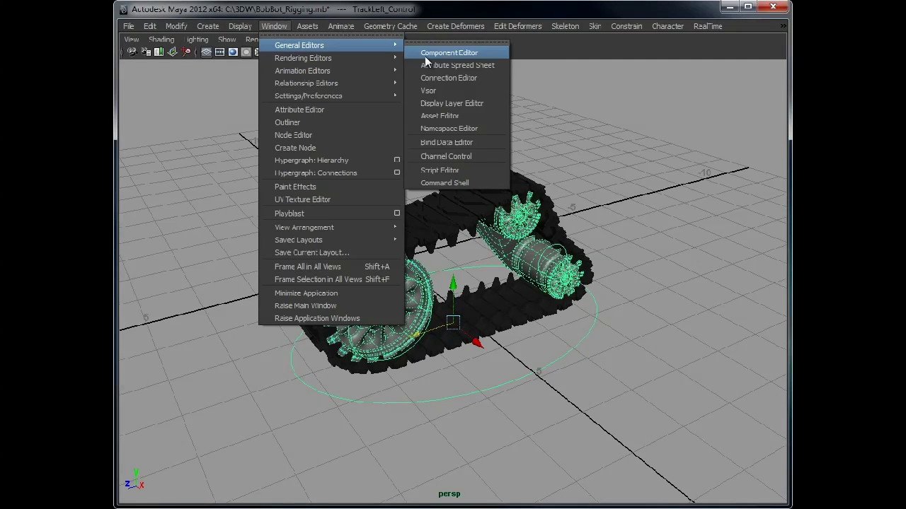
Step: In the Connection Editor, load LeftTrackPath's reverseCurve1 node as the left-side source
left_click(468, 79)
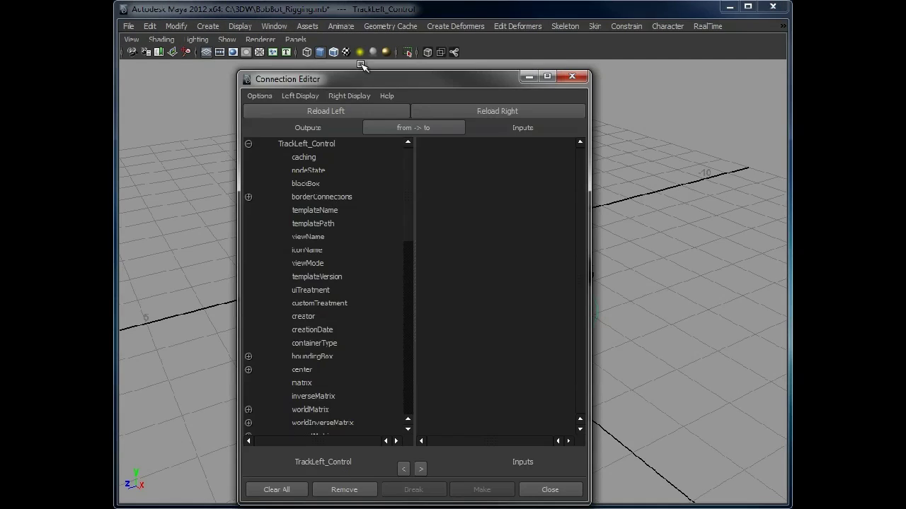
left_click_drag(370, 79, 278, 75)
left_click_drag(692, 285, 660, 266, "alt")
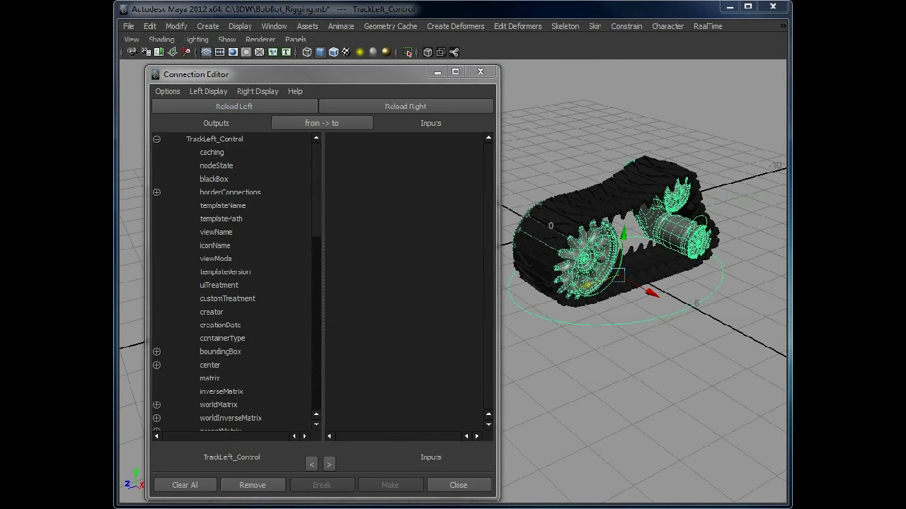
left_click(676, 232)
key("ctrl+a")
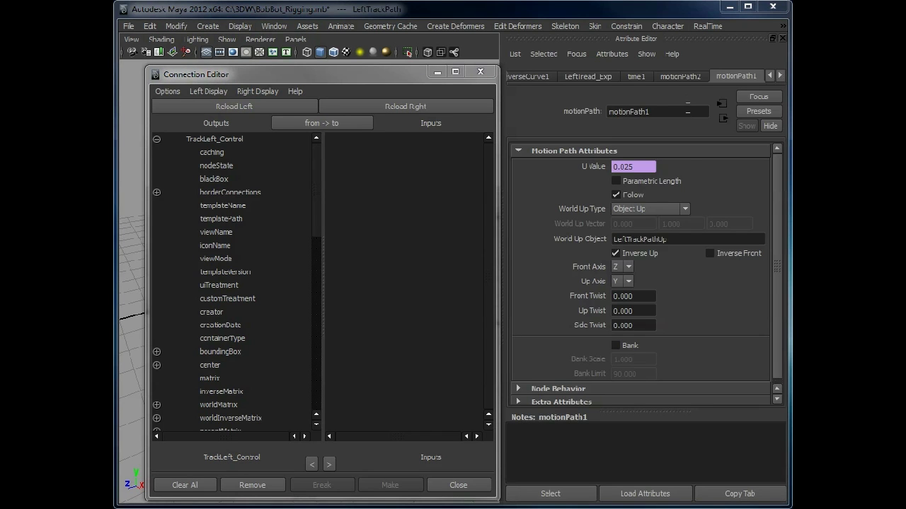
left_click(529, 79)
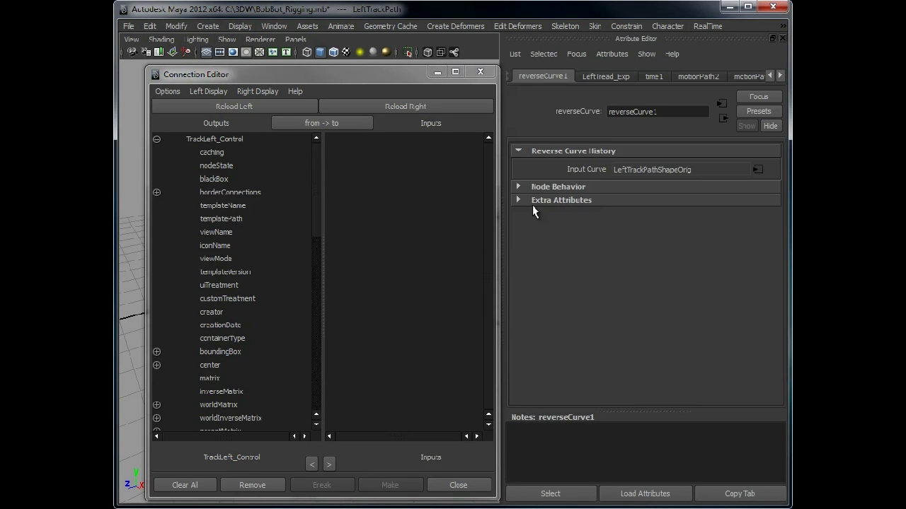
left_click(551, 494)
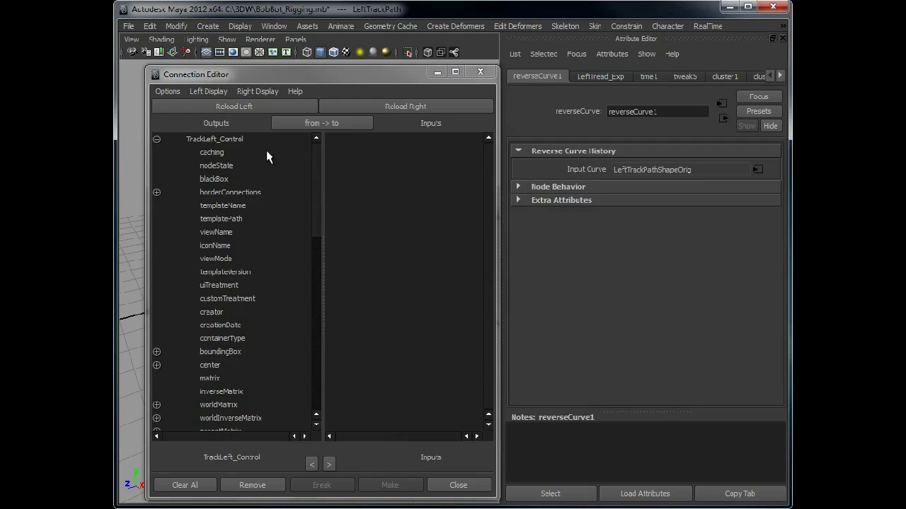
left_click(253, 107)
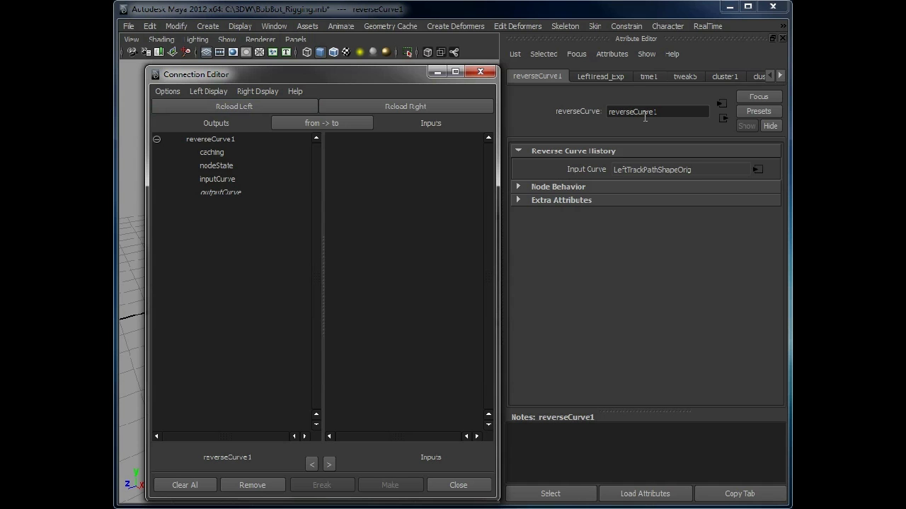
Step: Load motionPath1 on the right and connect reverseCurve1's nodeState to its inverseFront
left_click(778, 75)
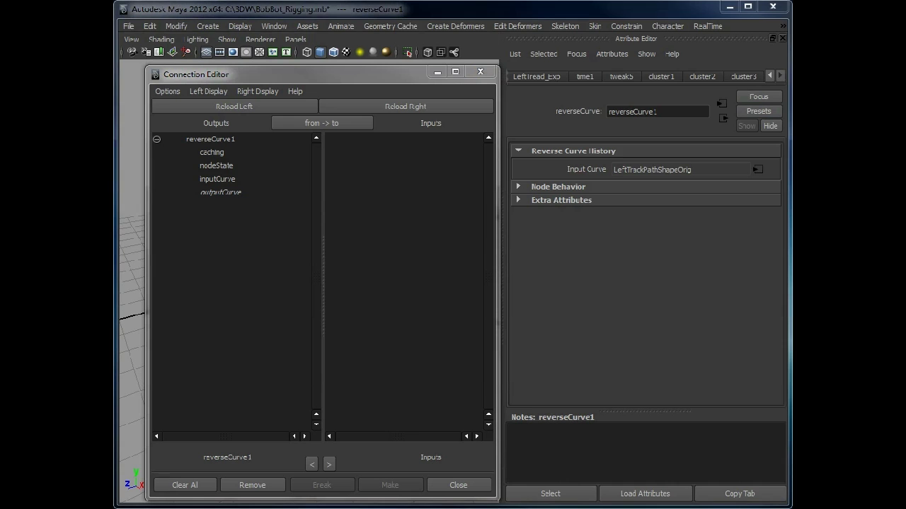
left_click(769, 76)
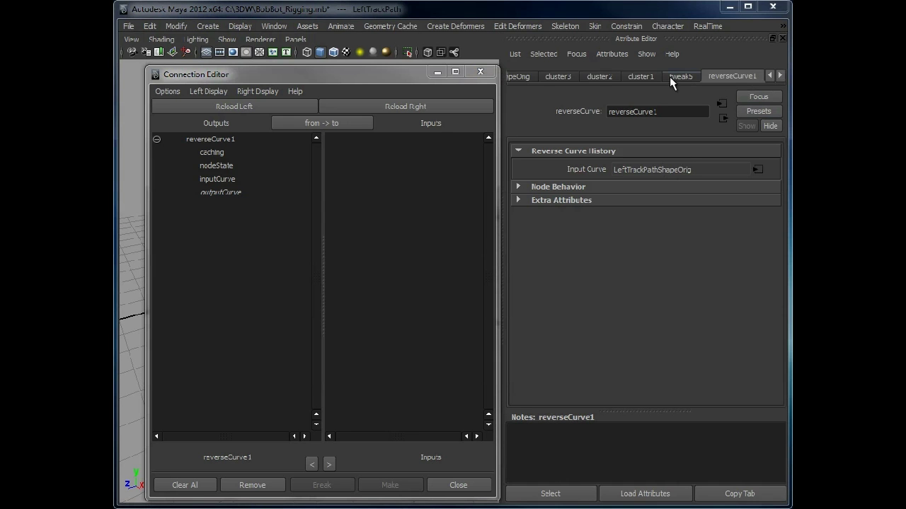
left_click(779, 76)
left_click(778, 76)
left_click(778, 75)
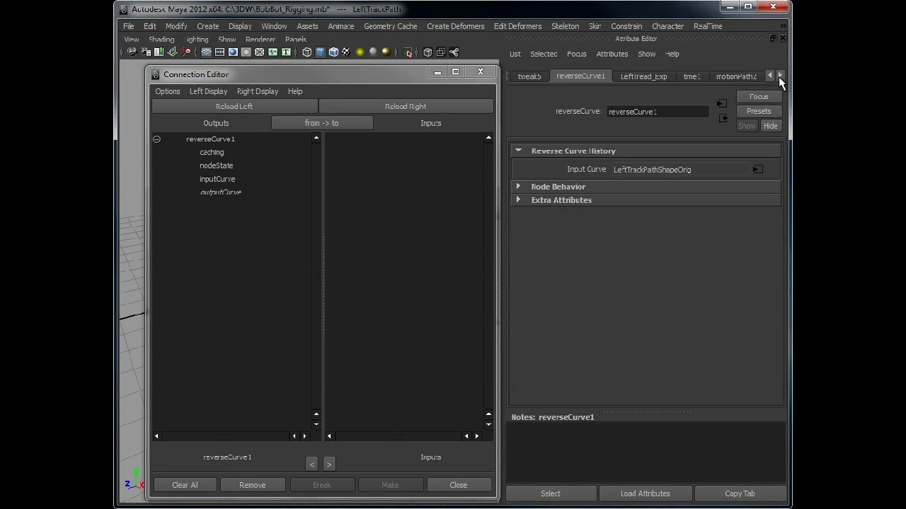
left_click(778, 76)
left_click(734, 76)
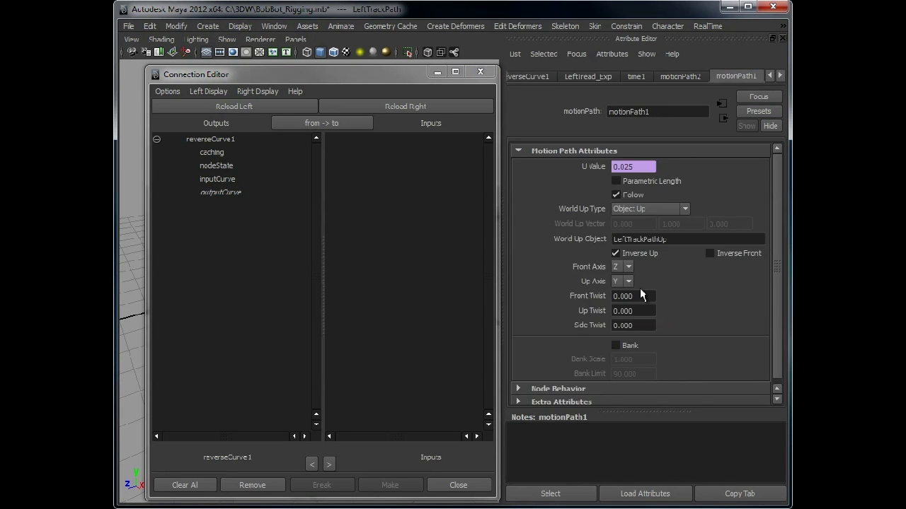
left_click(555, 493)
left_click(428, 105)
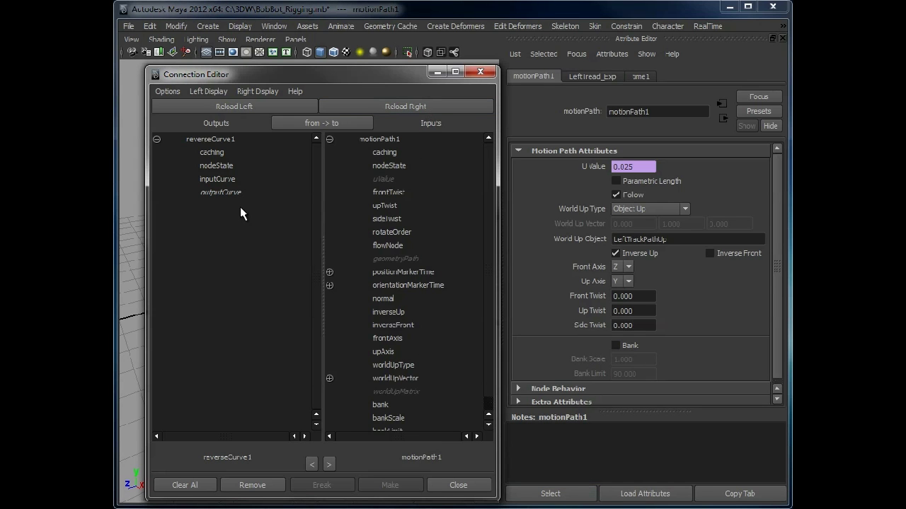
left_click(231, 165)
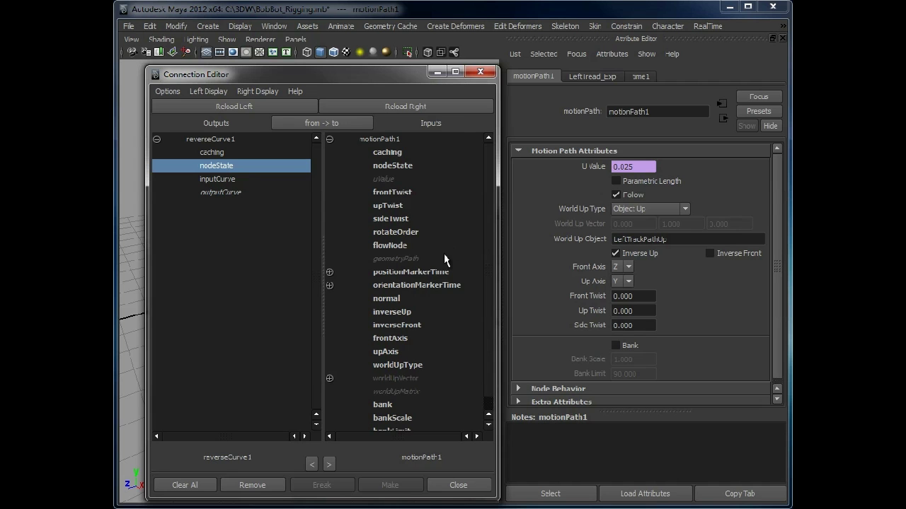
left_click(420, 324)
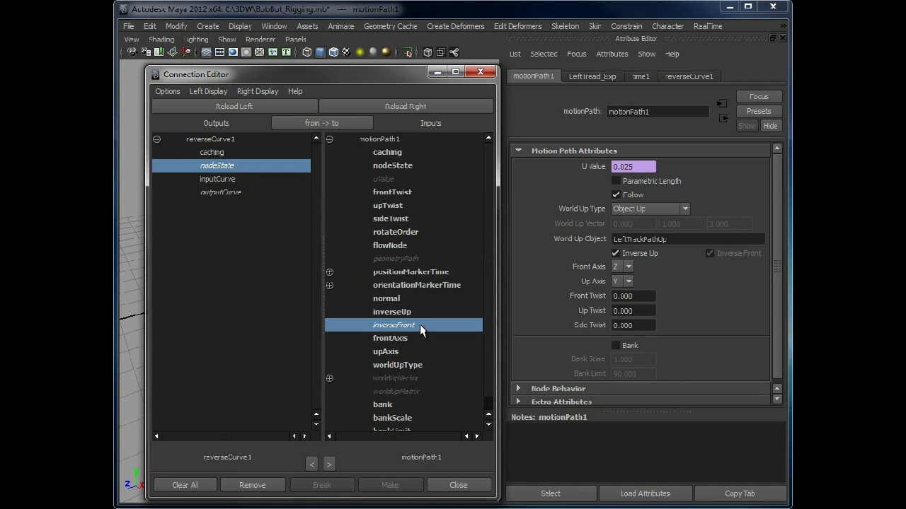
Step: Minimize the Connection Editor and slide TrackLeft_Control along its path
left_click(440, 74)
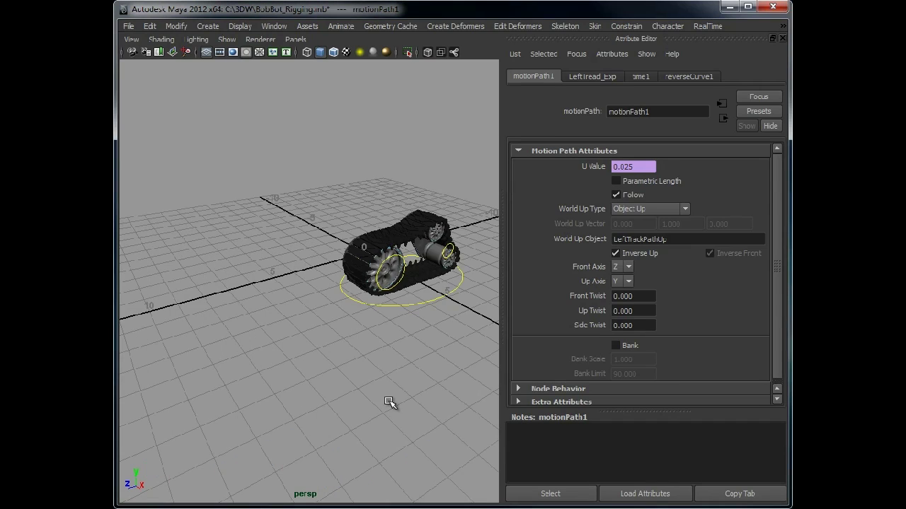
scroll(416, 360, "up", 2)
scroll(302, 370, "up", 2)
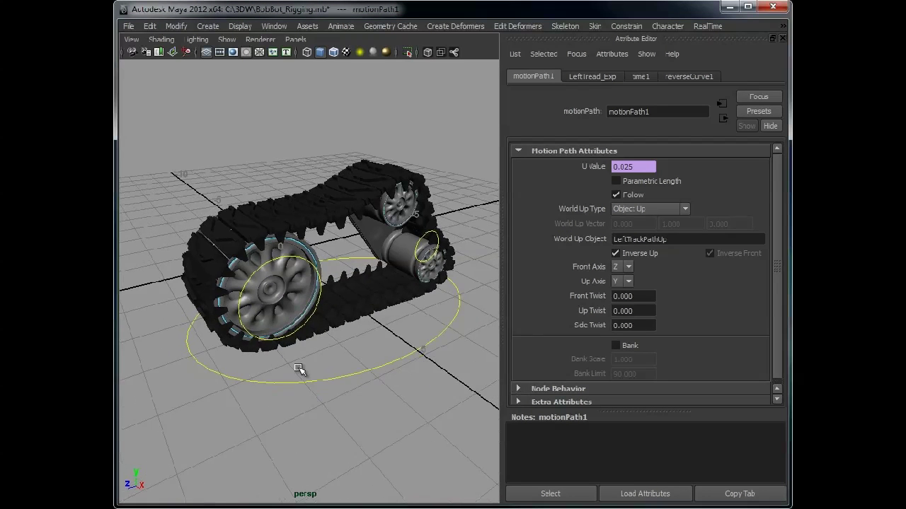
scroll(318, 378, "up", 1)
left_click(370, 362)
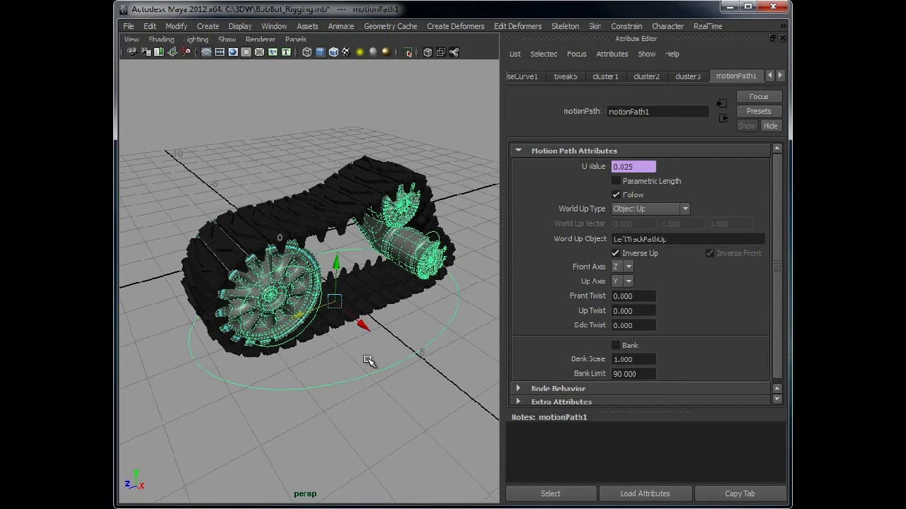
left_click_drag(299, 316, 316, 316)
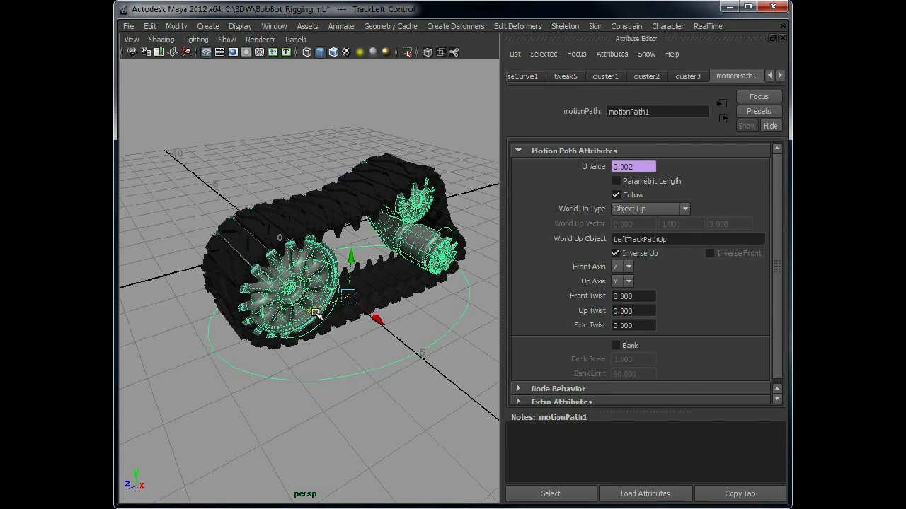
Step: Inspect tread pieces LTread038 and LTread01 up close, framing LTread01
left_click(351, 212)
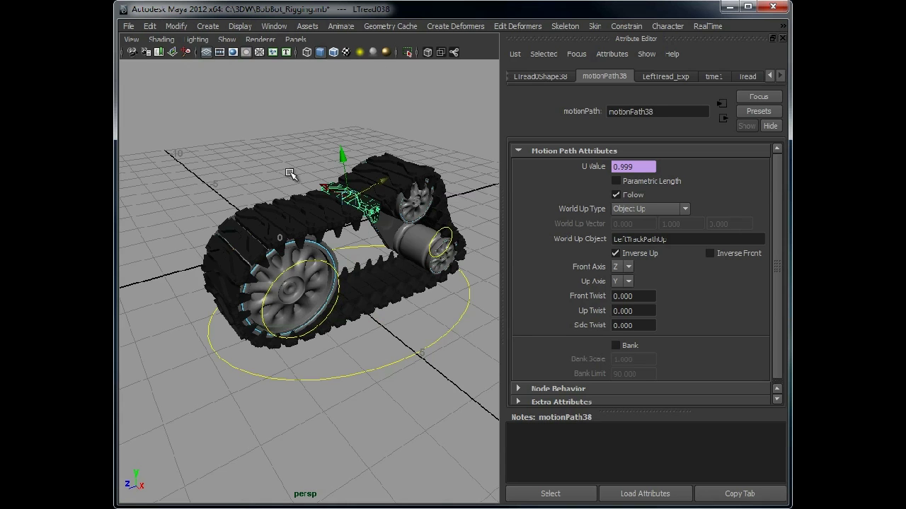
right_click_drag(293, 176, 393, 200, "alt")
left_click_drag(394, 201, 351, 251, "alt")
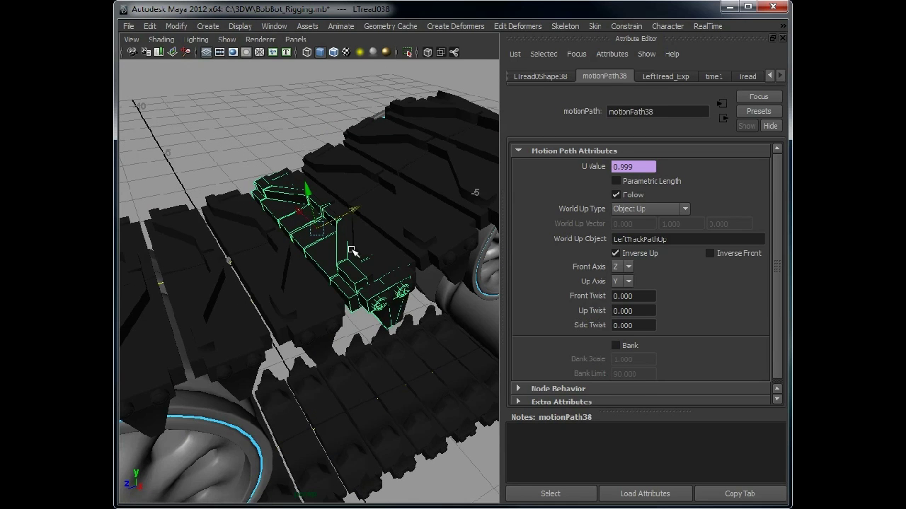
left_click(290, 177)
left_click(282, 183)
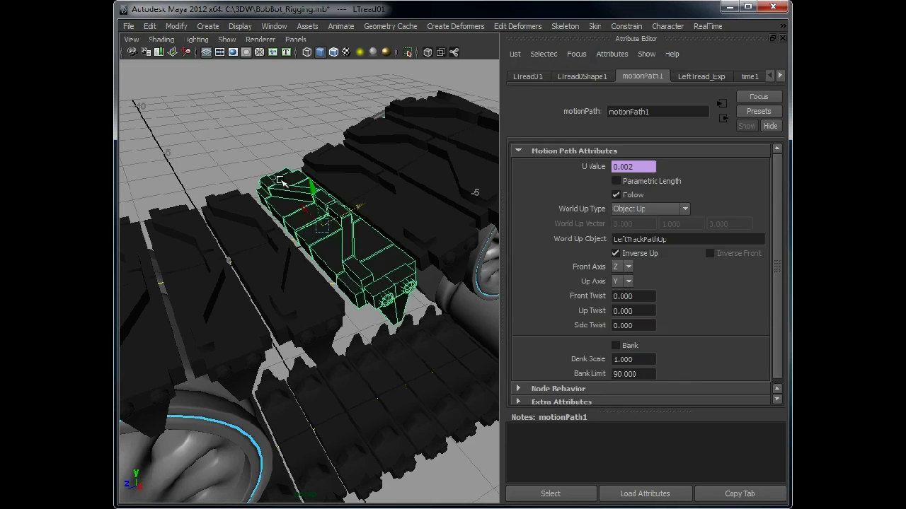
key("f")
scroll(283, 269, "down", 4)
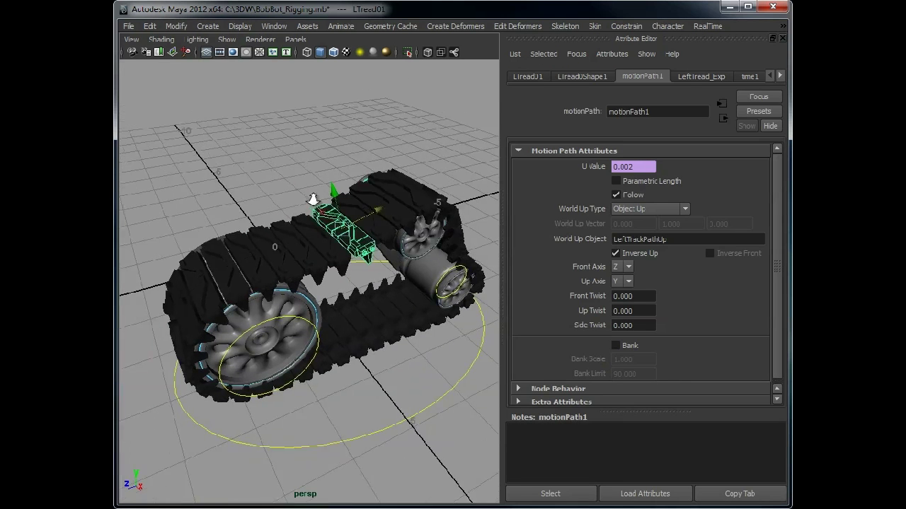
Step: Select TrackLeft_Control, play the animation to test the treads, stop it, and deselect
left_click(330, 422)
key("alt+v")
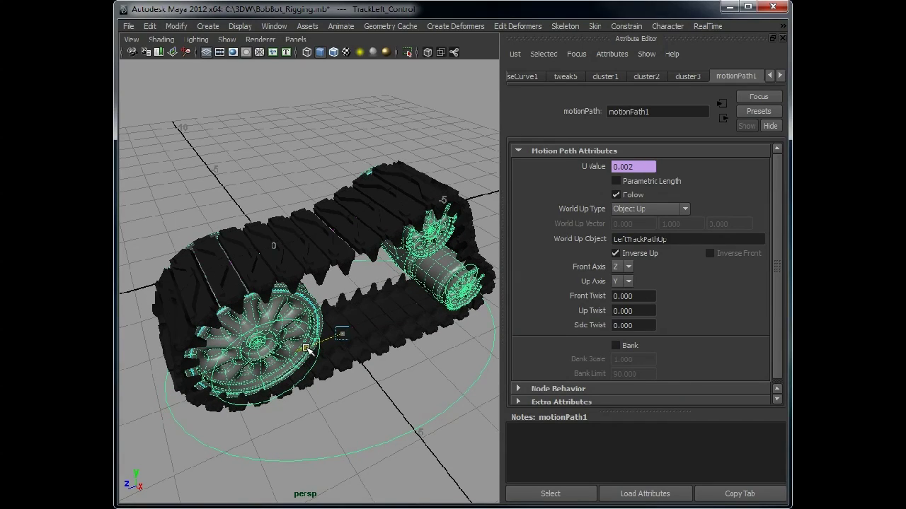
key("Escape")
left_click_drag(419, 386, 414, 354, "alt")
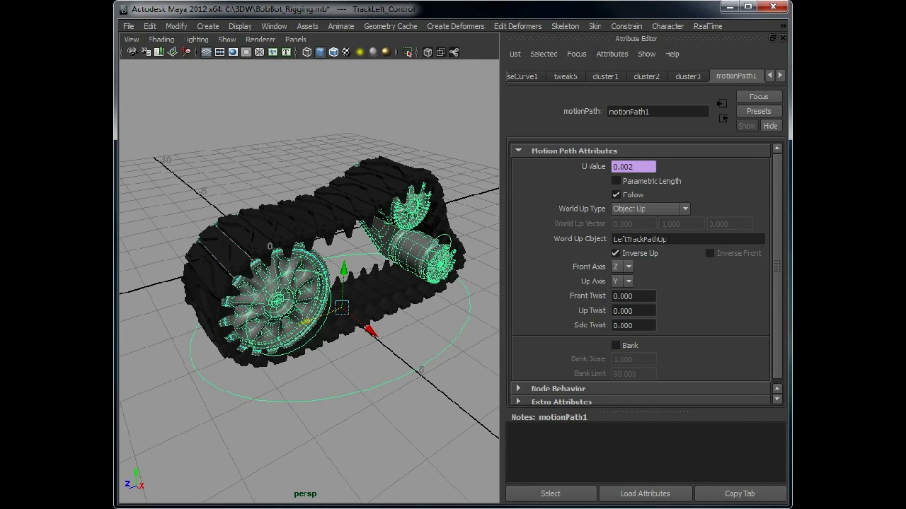
key("Escape")
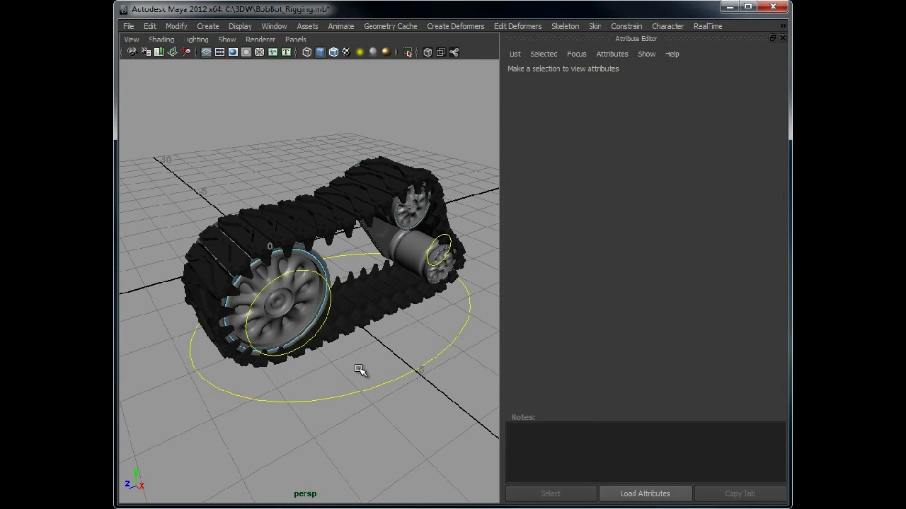
Step: Toggle the UI panels, then drag TrackLeft_Control left and down in several moves
key("ctrl+space")
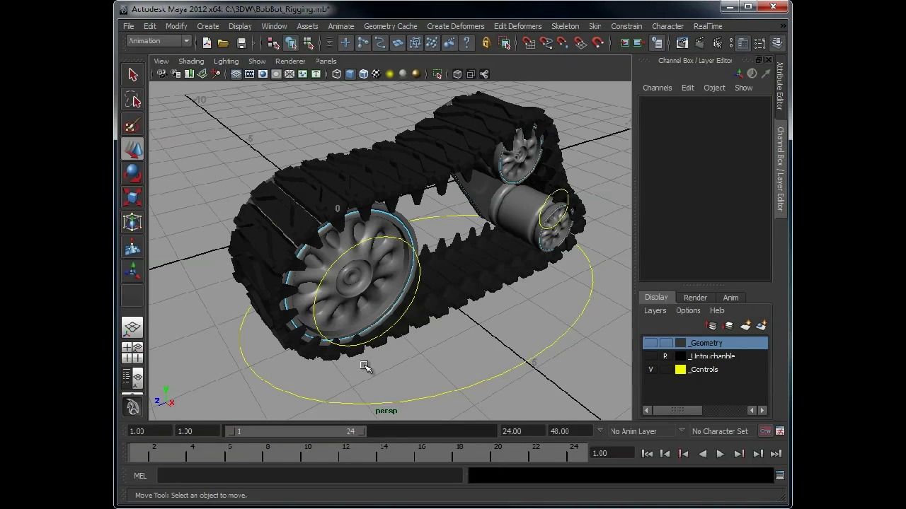
key("ctrl+space")
right_click_drag(572, 309, 513, 367, "alt")
left_click_drag(513, 366, 558, 390)
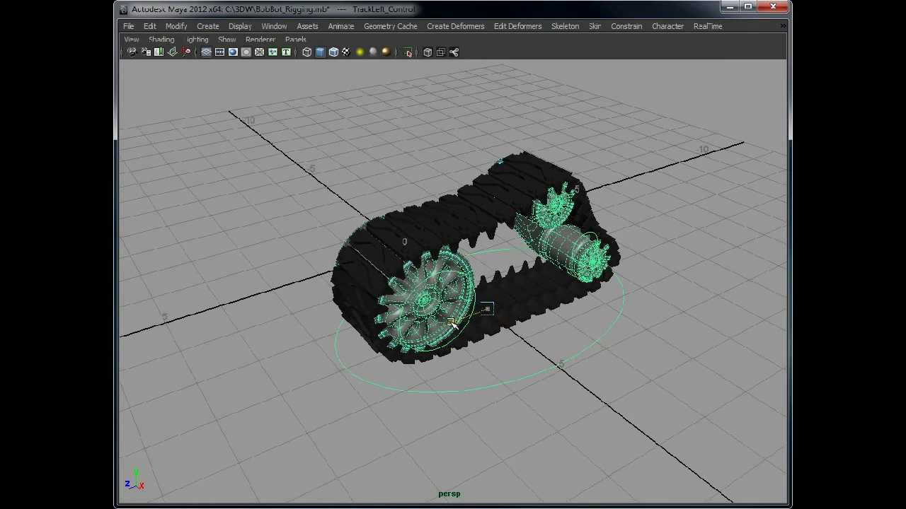
left_click_drag(485, 308, 432, 310)
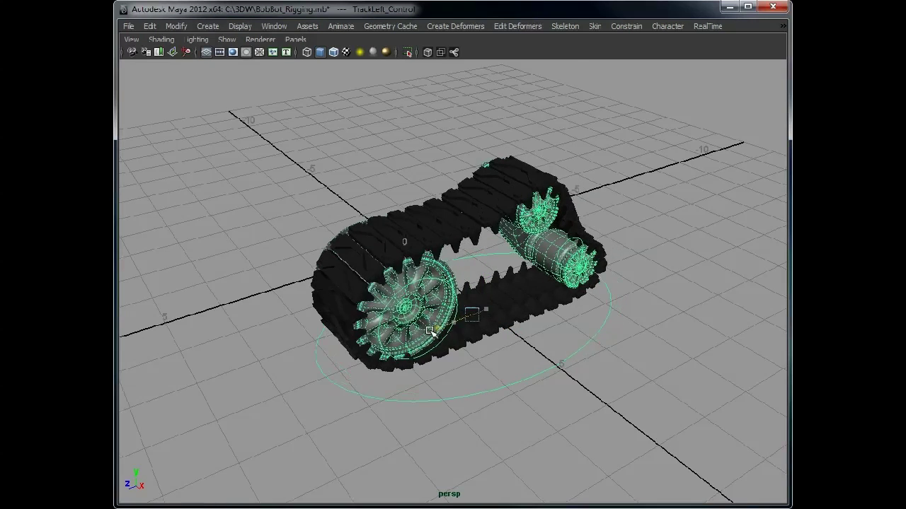
left_click_drag(429, 332, 318, 371)
left_click_drag(560, 368, 542, 333, "alt")
left_click_drag(453, 308, 348, 348)
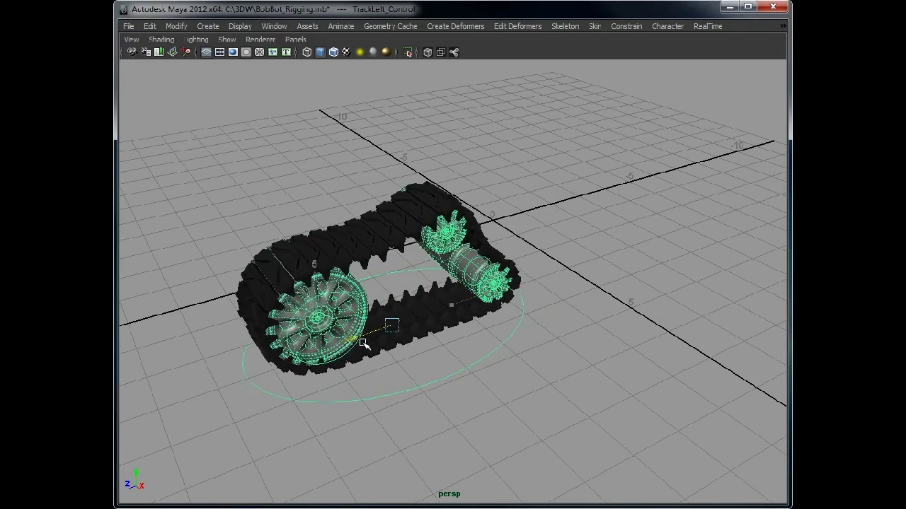